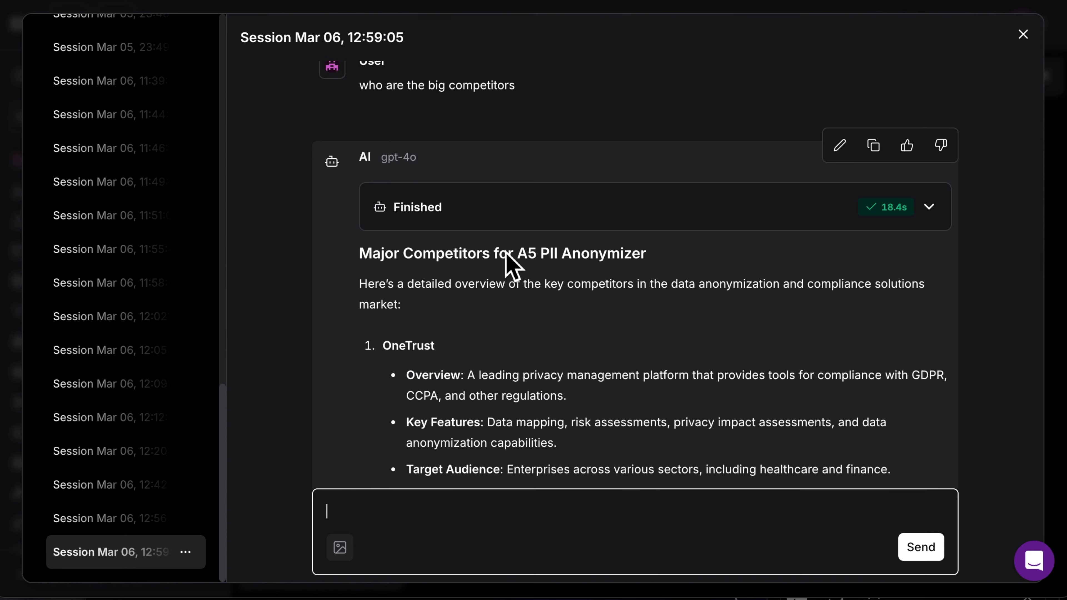
# Read through the competitor list and the competitive landscape insights in the session's chat output
pyautogui.scroll(-5, 510, 263)
pyautogui.scroll(-1, 511, 263)
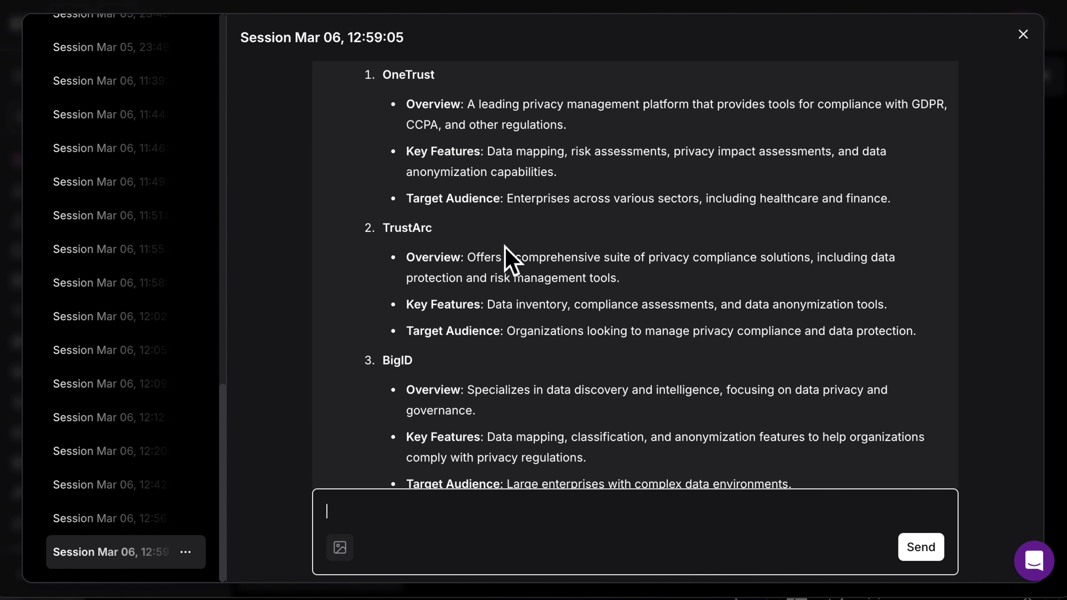
pyautogui.scroll(-3, 483, 281)
pyautogui.scroll(-2, 483, 282)
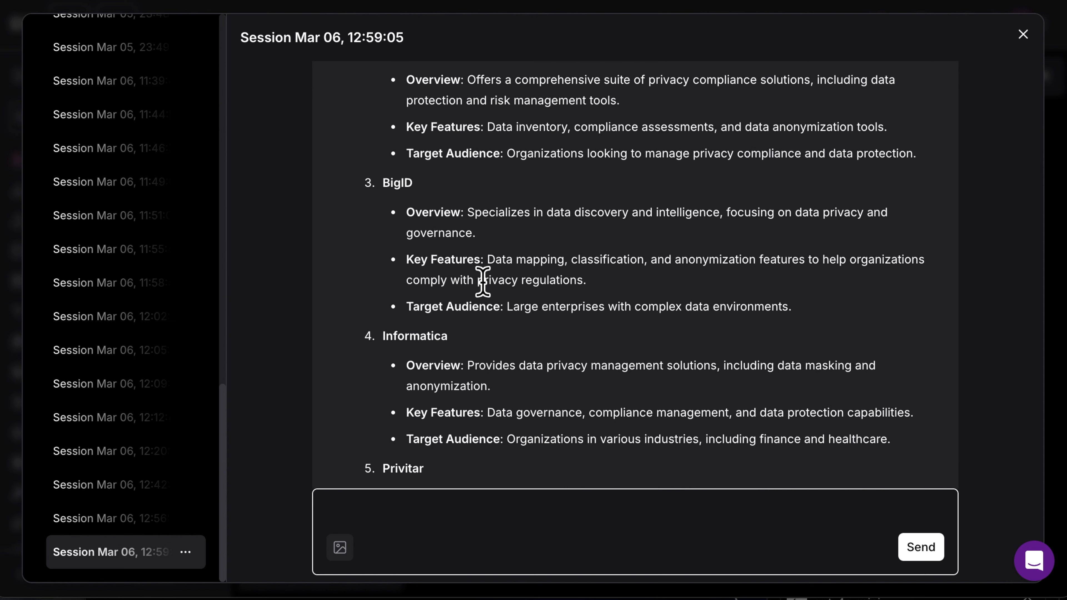
pyautogui.scroll(-3, 433, 341)
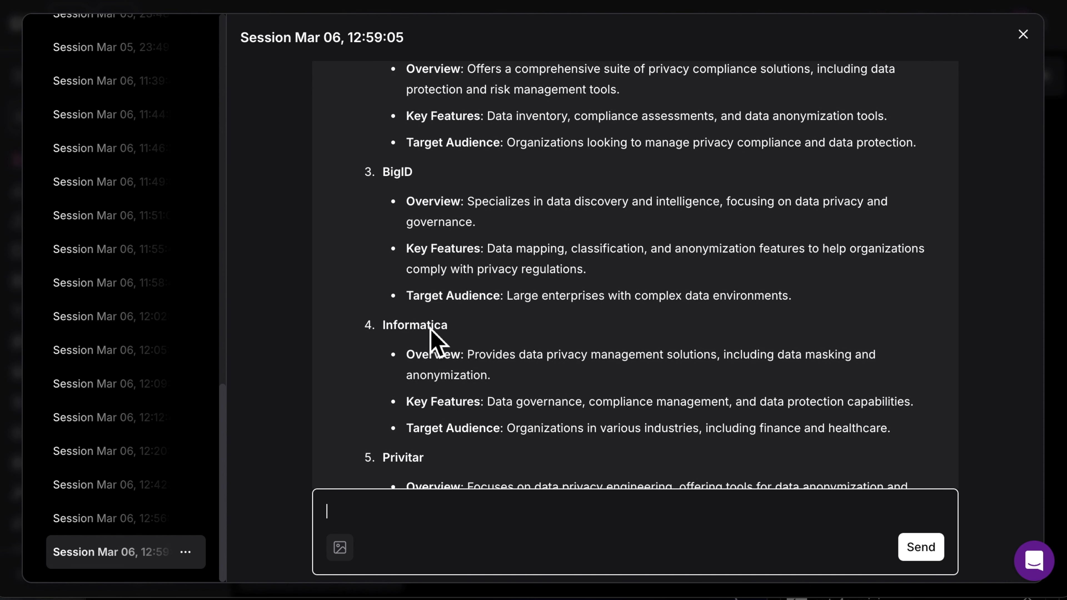
pyautogui.scroll(-12, 482, 357)
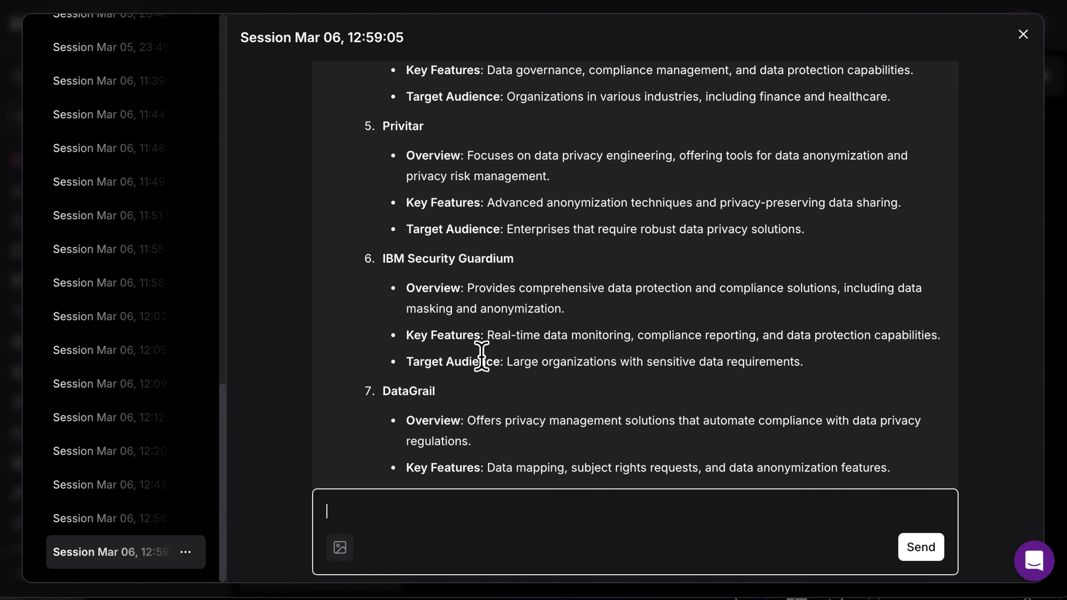
pyautogui.scroll(-13, 482, 356)
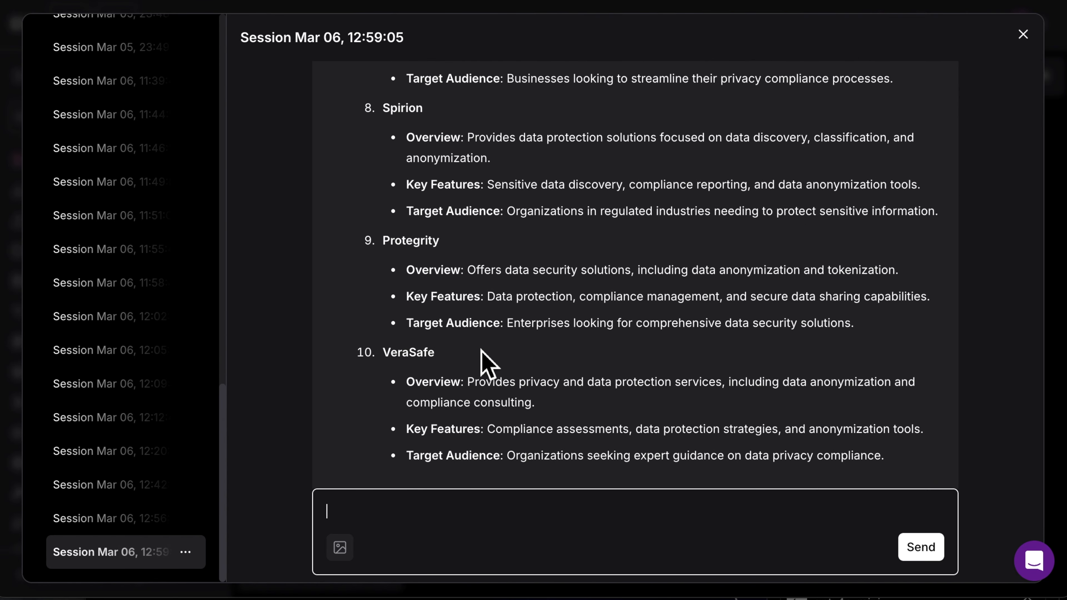
pyautogui.scroll(-3, 482, 357)
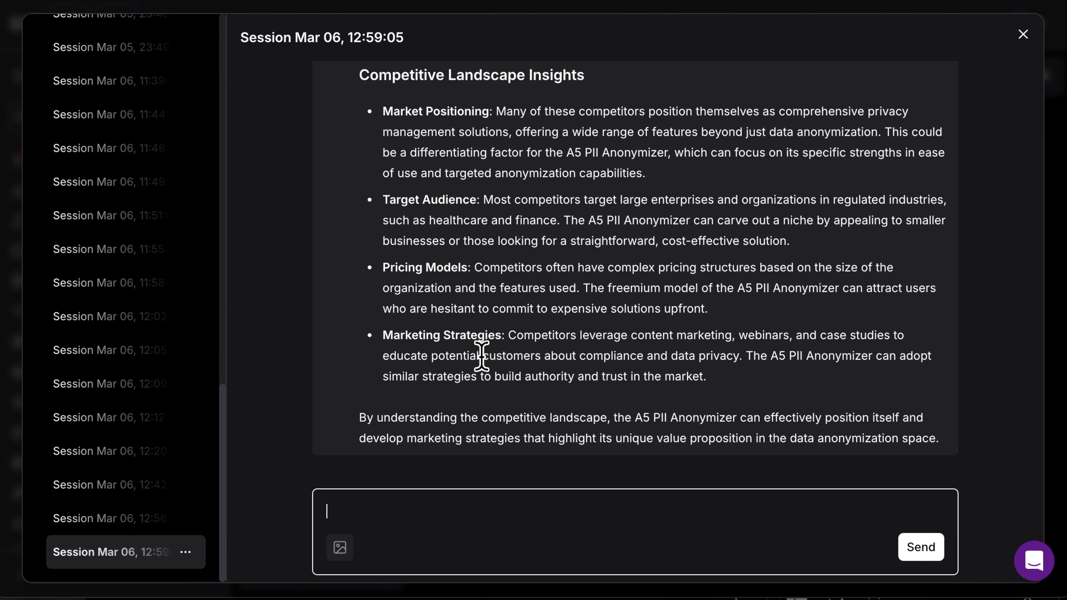
pyautogui.scroll(-12, 482, 356)
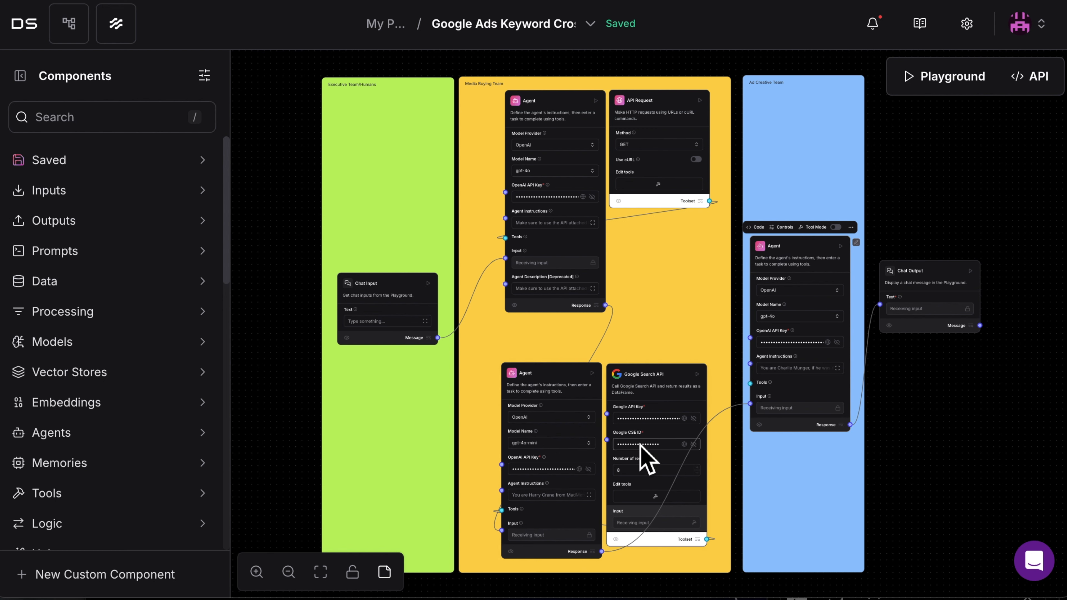
# Inspect the agents and their search and API request tools in the Google Ads keyword team flow
pyautogui.click(694, 396)
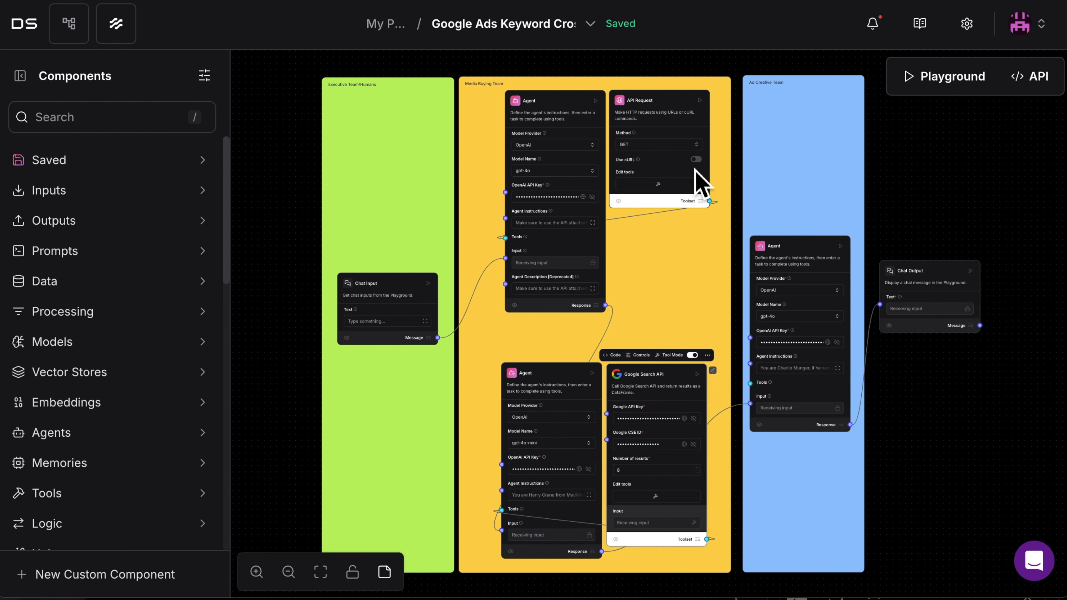
pyautogui.click(695, 121)
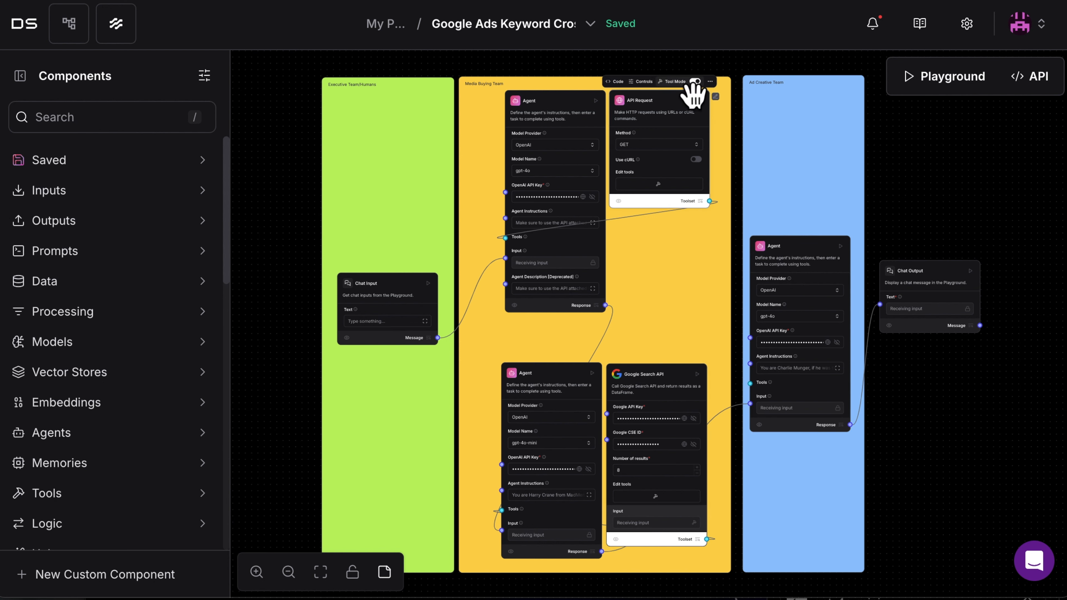
pyautogui.click(570, 381)
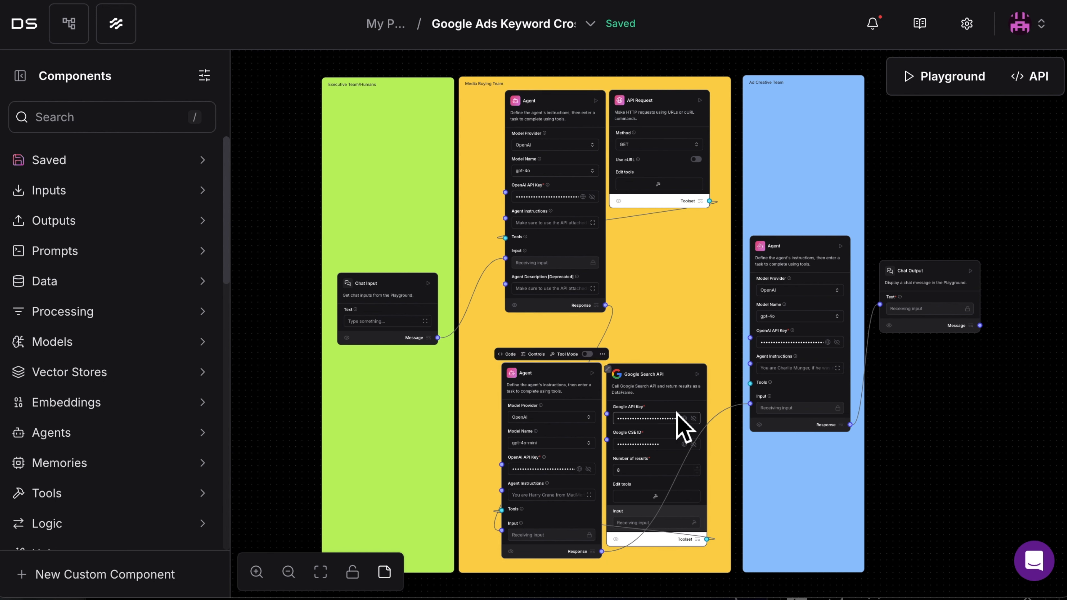
pyautogui.click(688, 397)
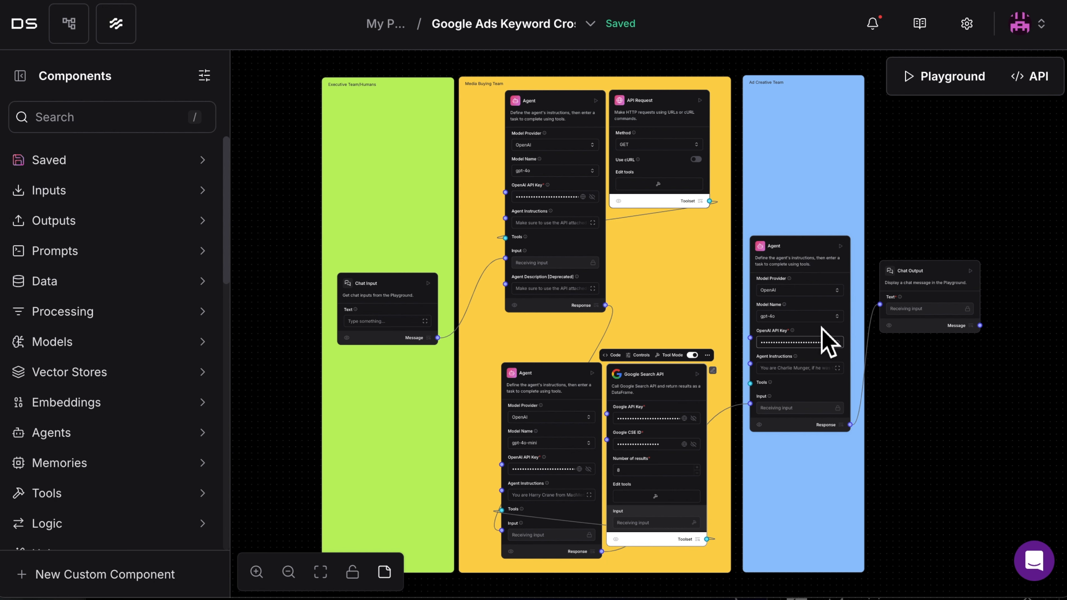
pyautogui.click(801, 376)
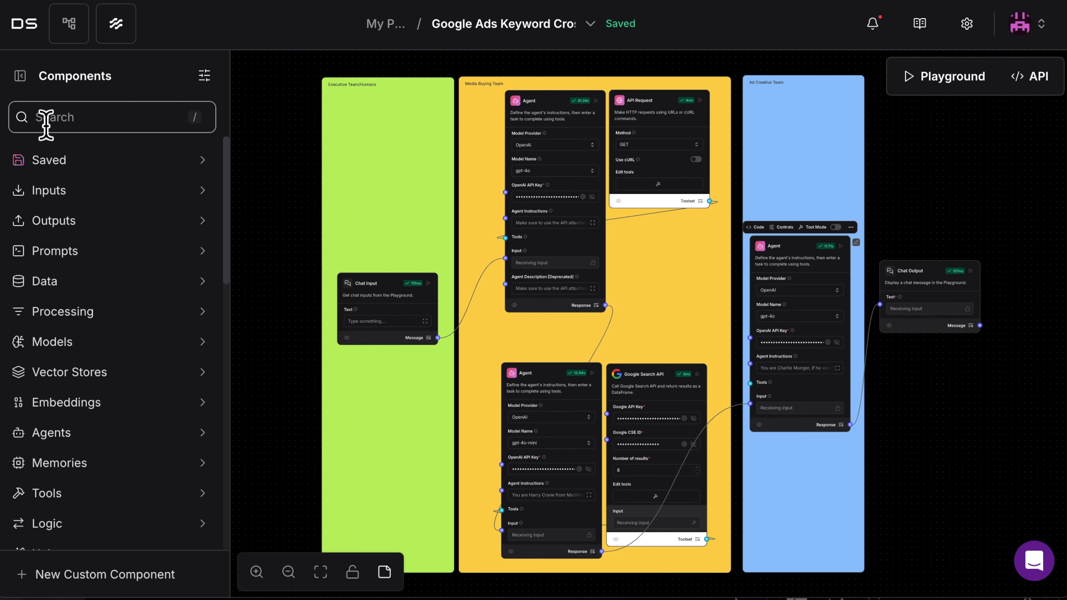
# Return to My Projects and create a new flow from the Simple Agent template
pyautogui.click(20, 76)
pyautogui.click(385, 23)
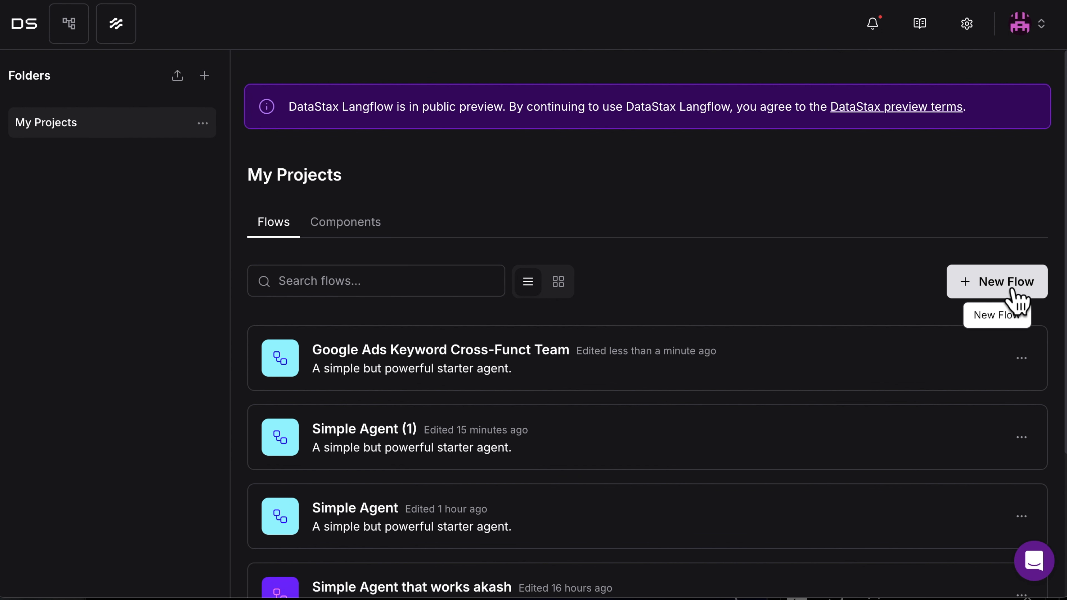
pyautogui.click(1018, 294)
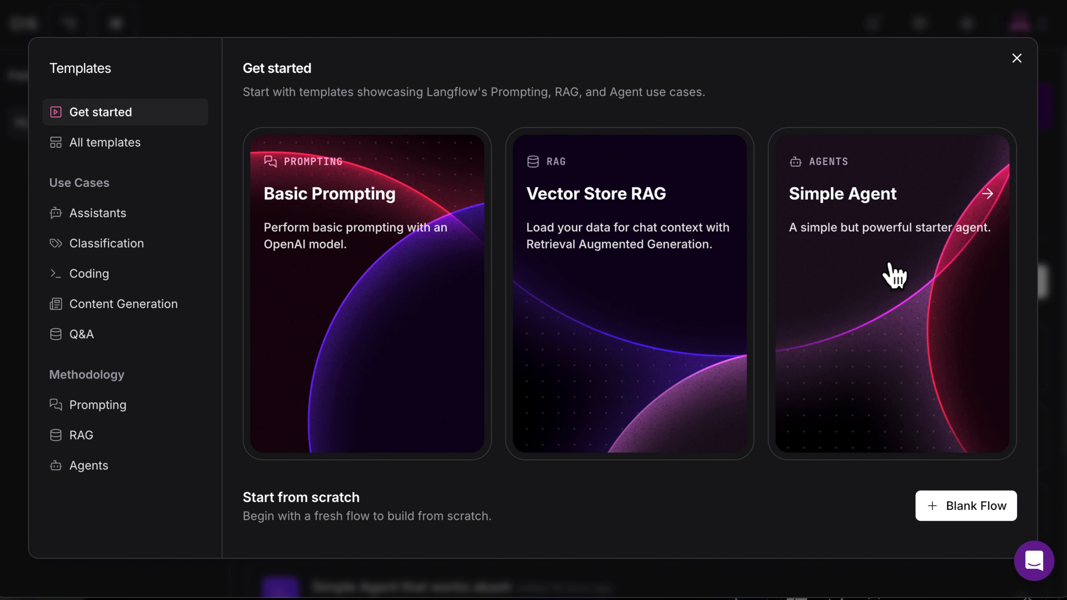
pyautogui.click(894, 275)
# Delete the URL and Calculator components and move Chat Input to the far left of the flow, level with the Agent
pyautogui.press('Delete')
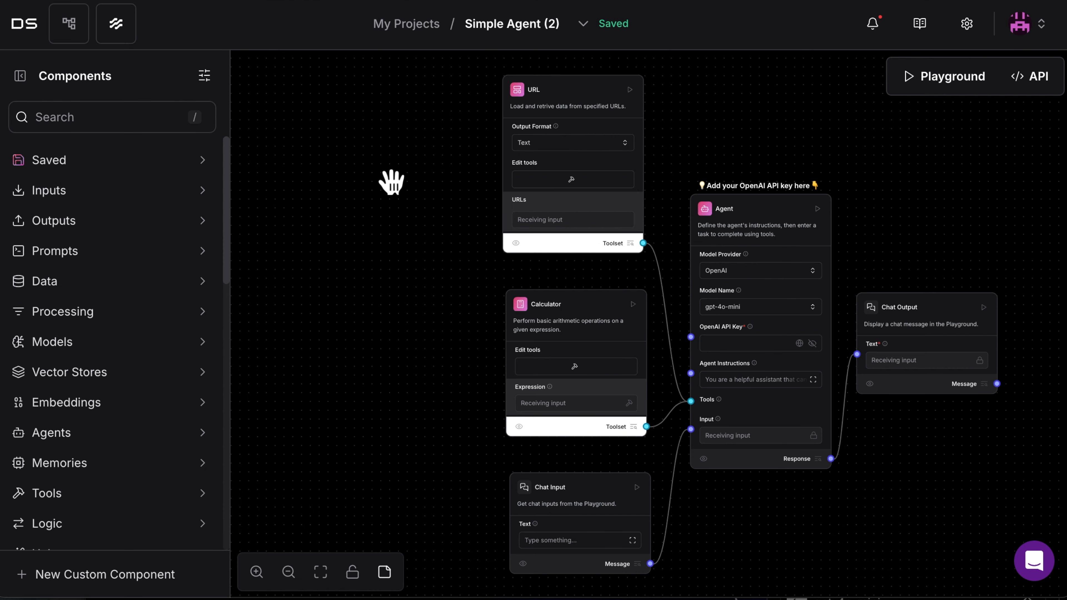
pyautogui.click(615, 112)
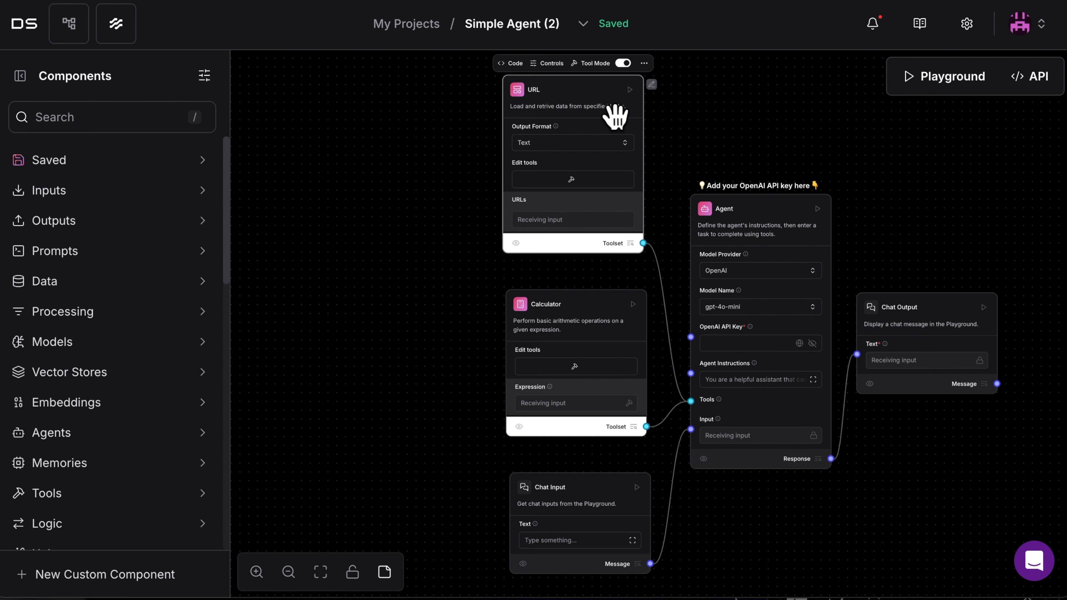
pyautogui.press('Delete')
pyautogui.click(619, 316)
pyautogui.press('Delete')
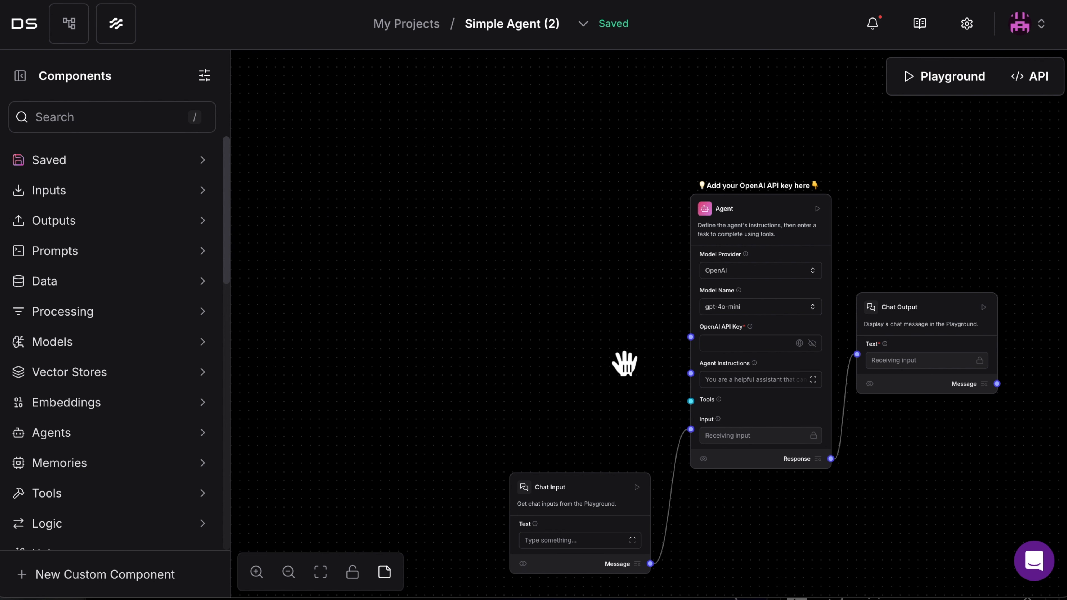
pyautogui.moveTo(572, 482); pyautogui.dragTo(329, 240)
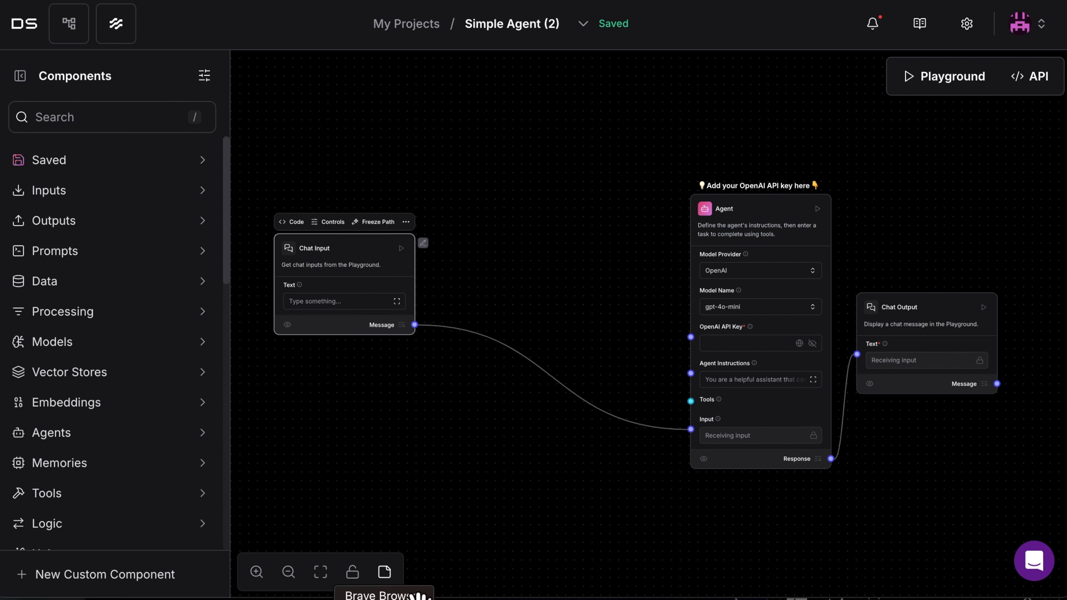
# Add a yellow note between Chat Input and the Agent and stretch it into a tall column
pyautogui.click(390, 576)
pyautogui.click(488, 475)
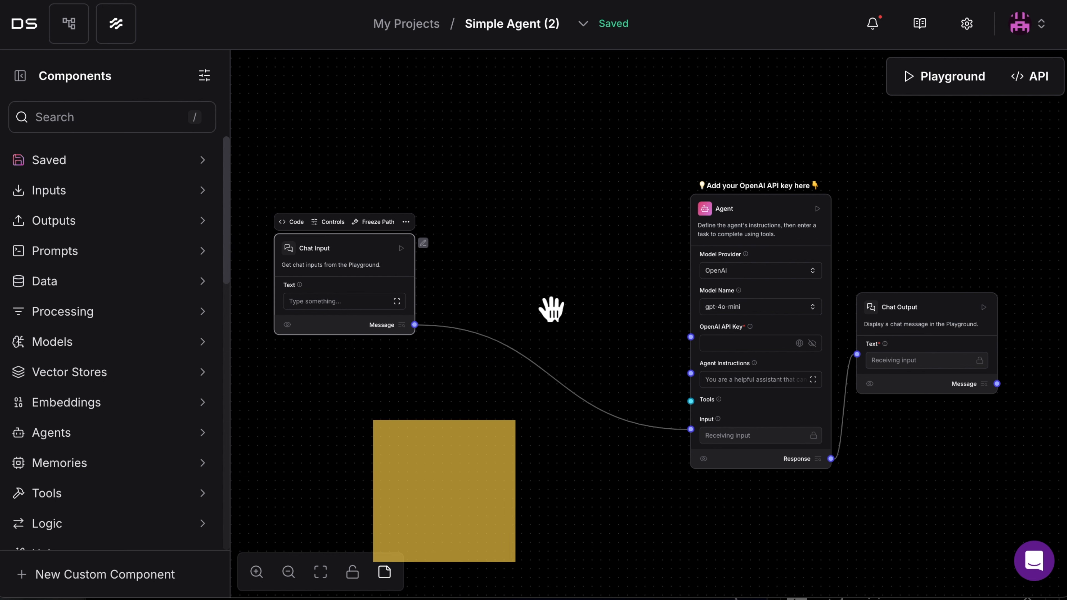
pyautogui.click(533, 227)
pyautogui.moveTo(561, 225); pyautogui.dragTo(546, 171)
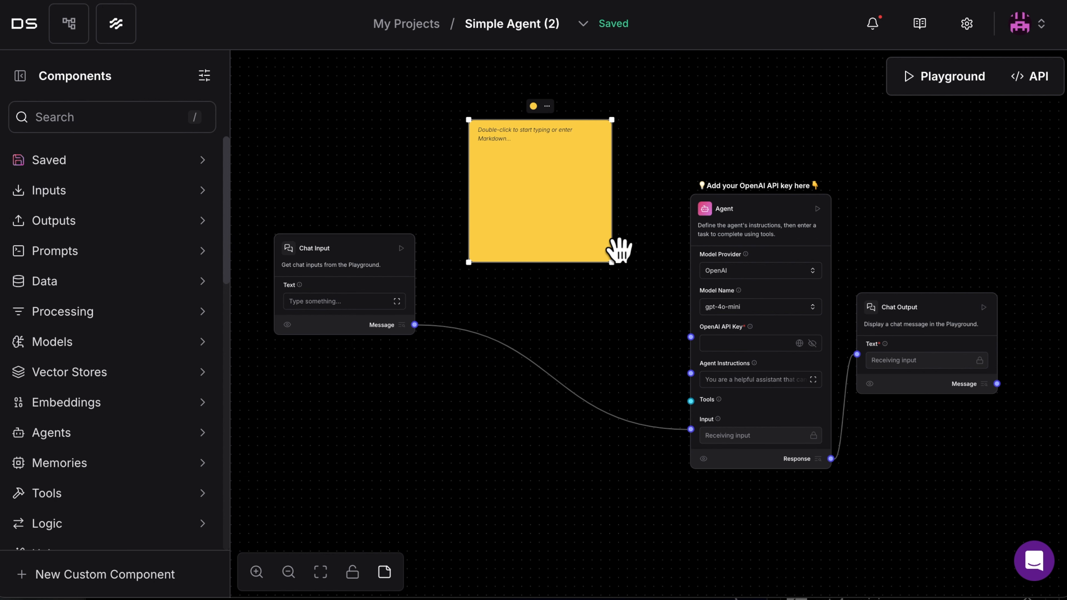
pyautogui.moveTo(612, 261); pyautogui.dragTo(612, 557)
# Move the Agent component close to Chat Input and delete the yellow note behind it
pyautogui.moveTo(700, 208); pyautogui.dragTo(566, 208)
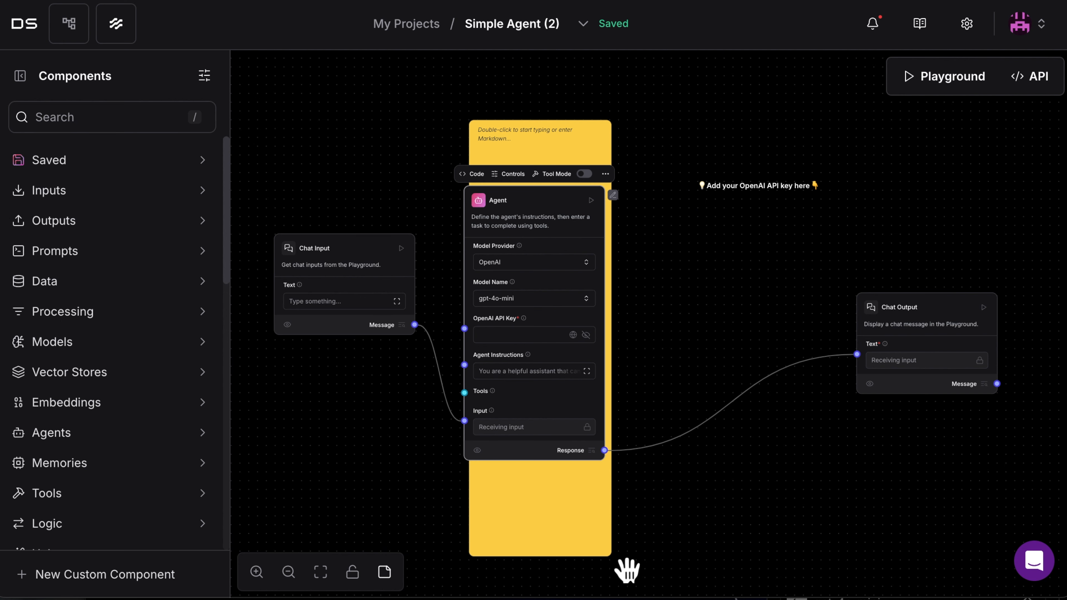
pyautogui.click(568, 166)
pyautogui.press('Delete')
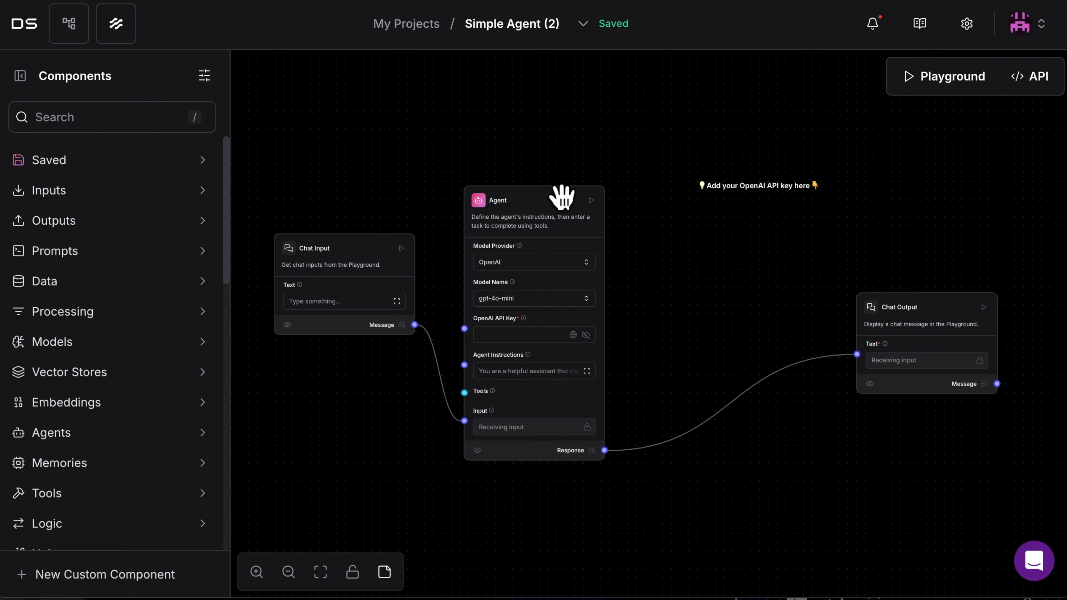
# Reposition the Agent component higher between Chat Input and Chat Output and check its list of model providers
pyautogui.moveTo(598, 184); pyautogui.dragTo(613, 154)
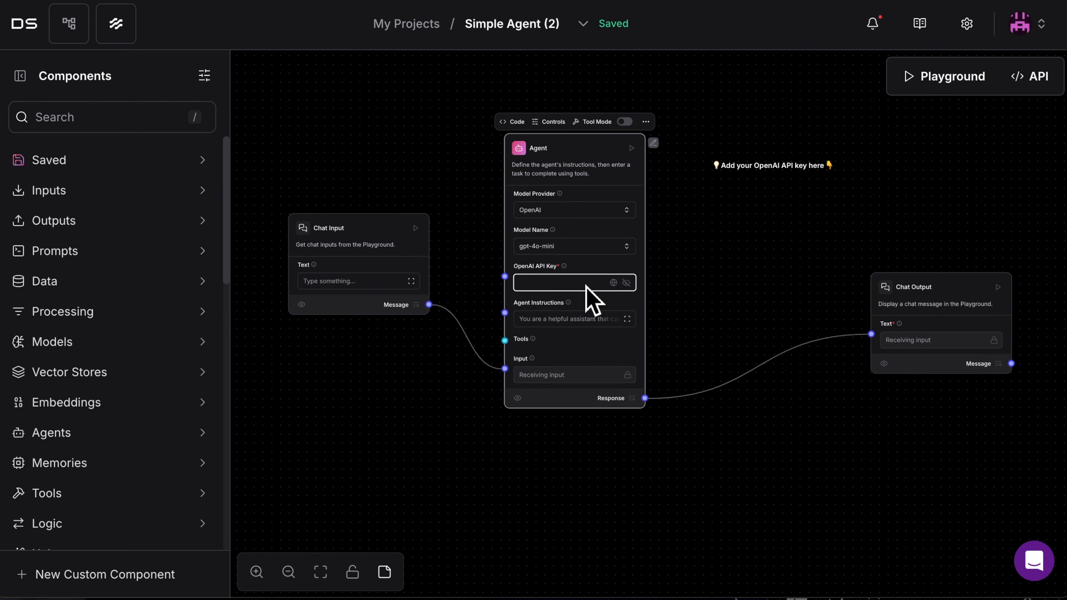
pyautogui.moveTo(612, 162); pyautogui.dragTo(587, 136)
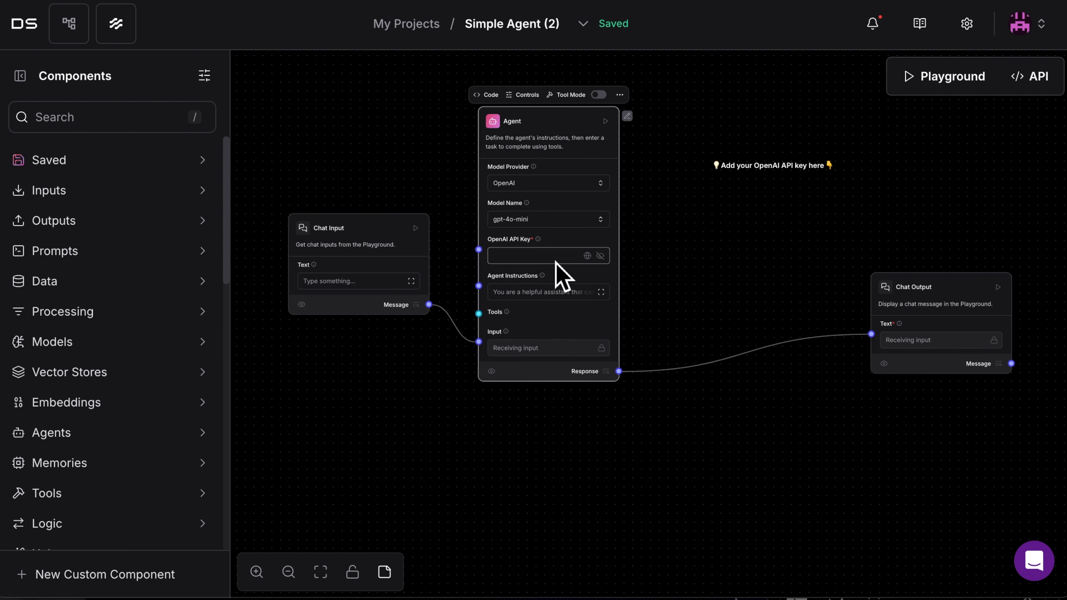
pyautogui.click(605, 193)
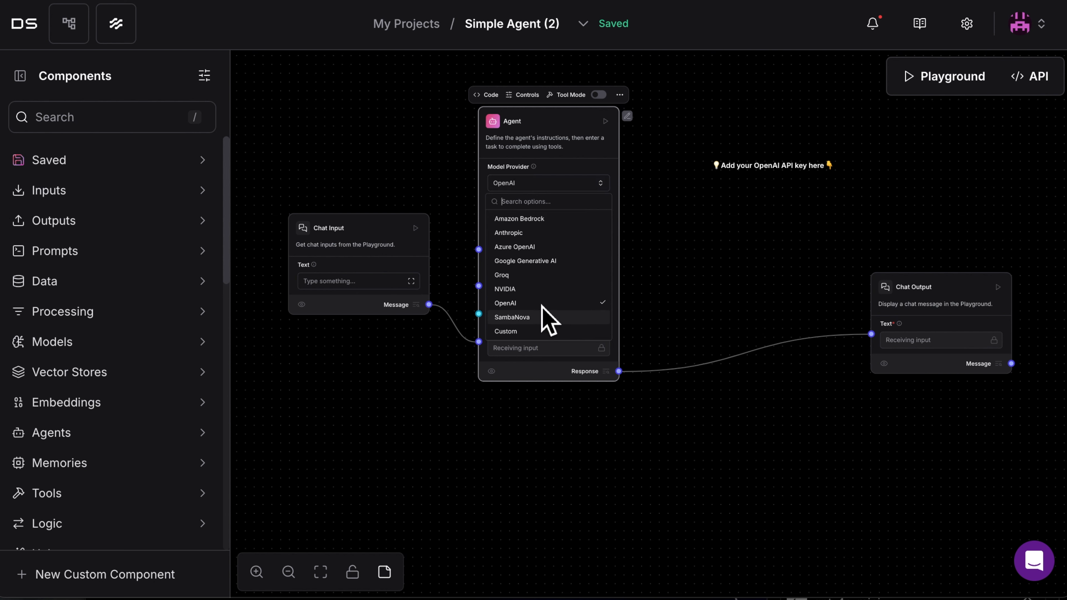
pyautogui.click(590, 145)
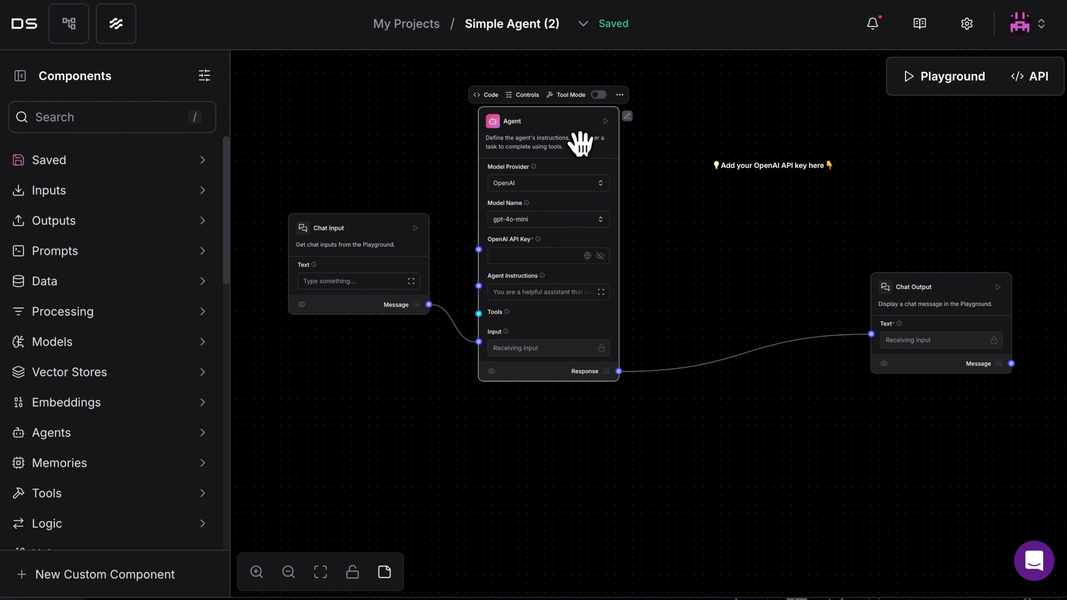
pyautogui.moveTo(581, 145); pyautogui.dragTo(600, 130)
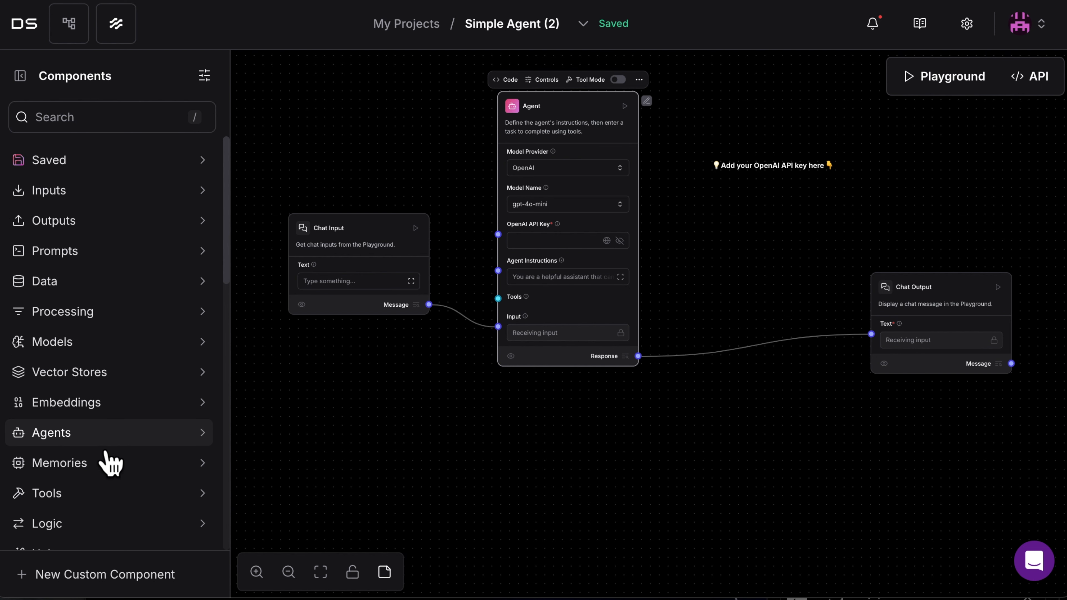
# Search the components for "api" and place an API Request component beside the Agent
pyautogui.scroll(-1, 108, 463)
pyautogui.write('/api')
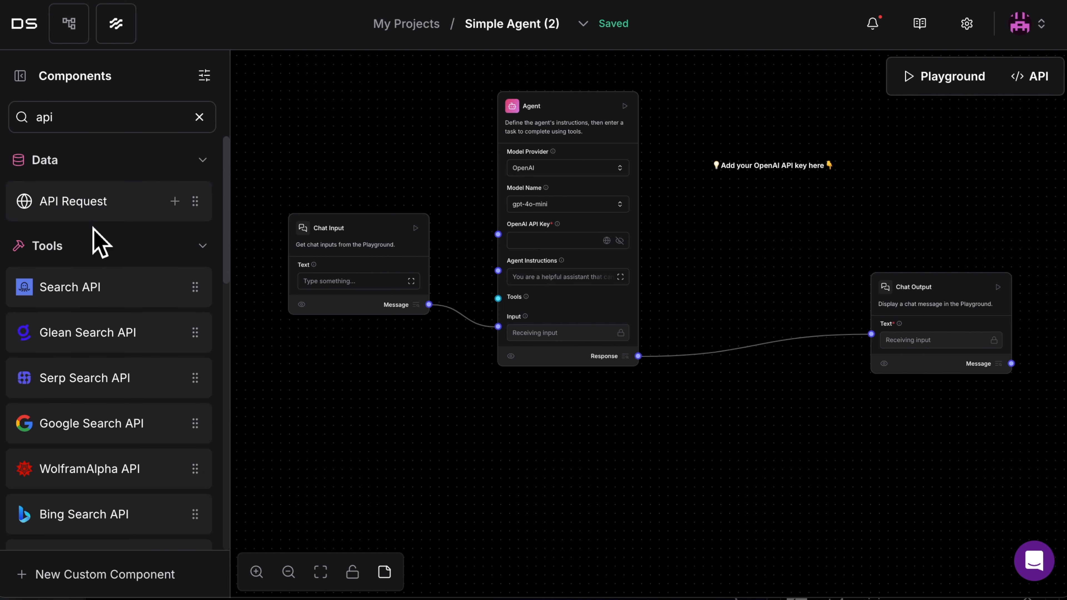
pyautogui.moveTo(121, 219); pyautogui.dragTo(713, 113)
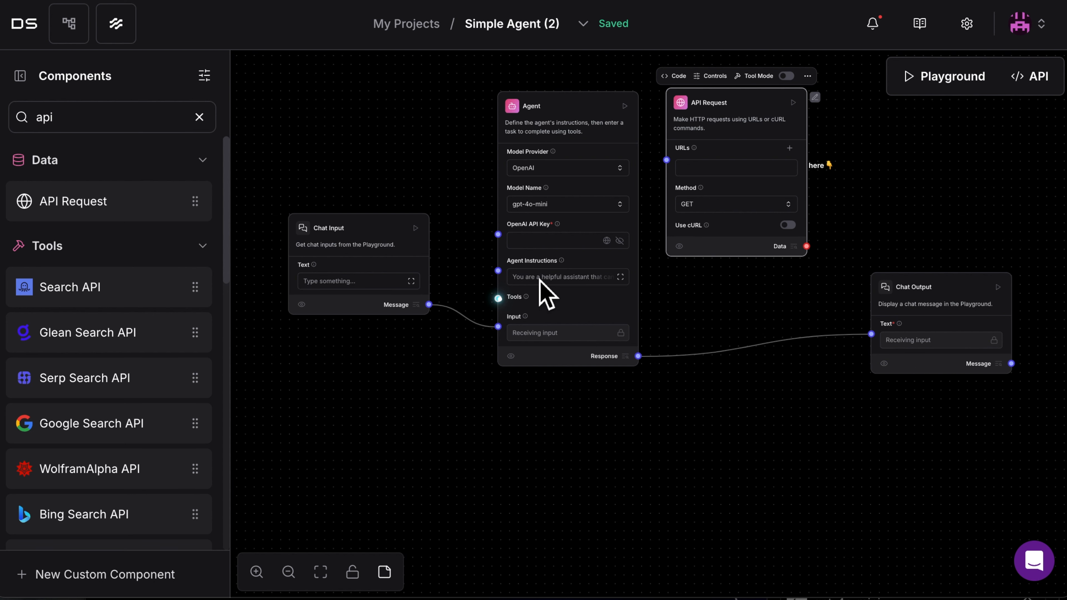
# Enable Tool Mode on the API Request component and connect its Toolset output to the Agent's Tools input
pyautogui.click(498, 298)
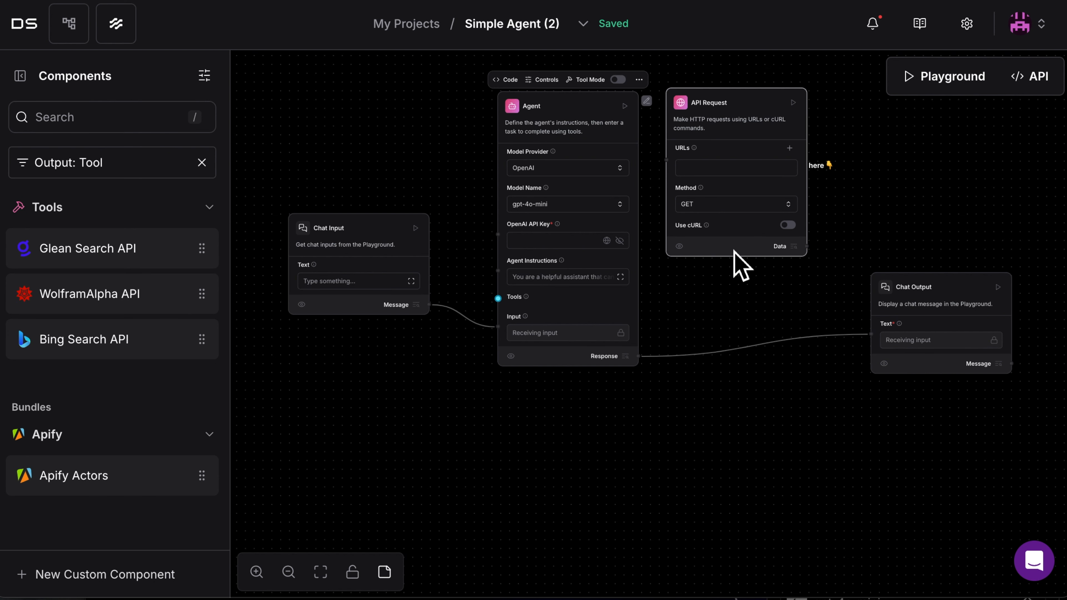
pyautogui.click(771, 120)
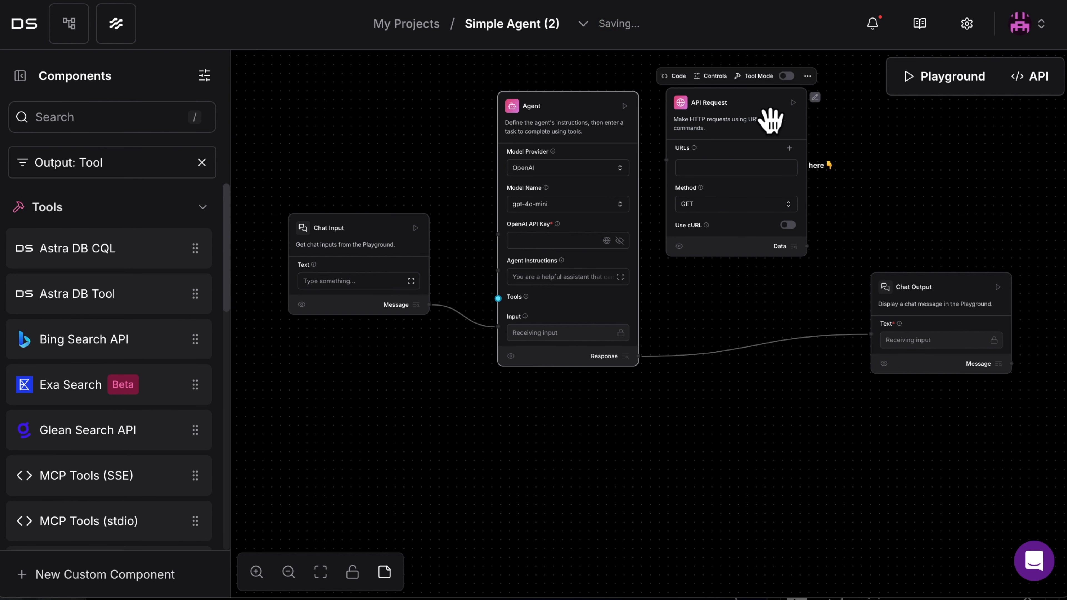
pyautogui.click(510, 310)
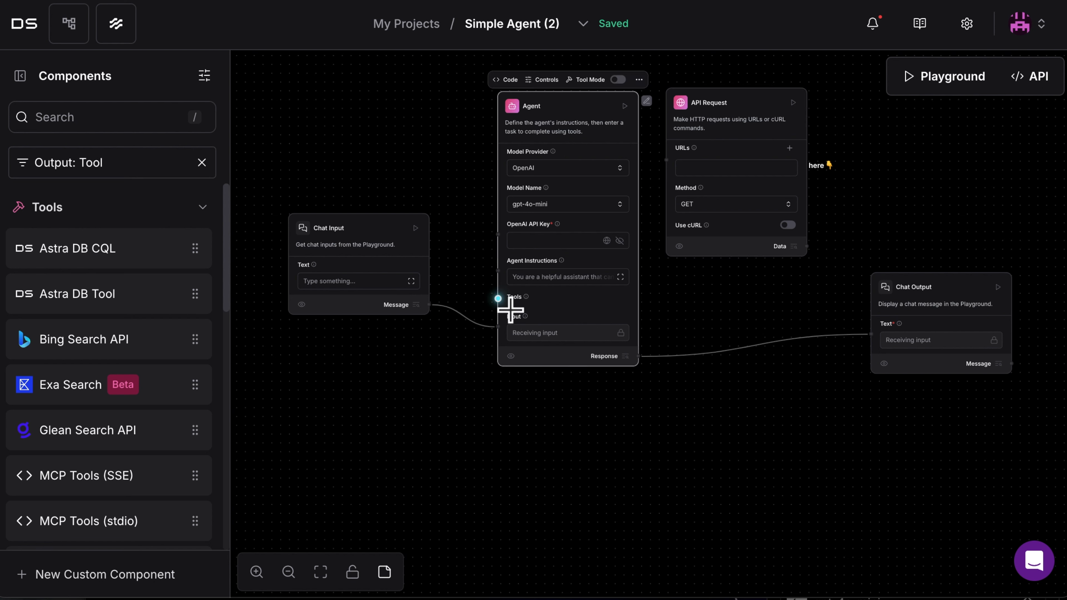
pyautogui.click(784, 117)
pyautogui.click(790, 77)
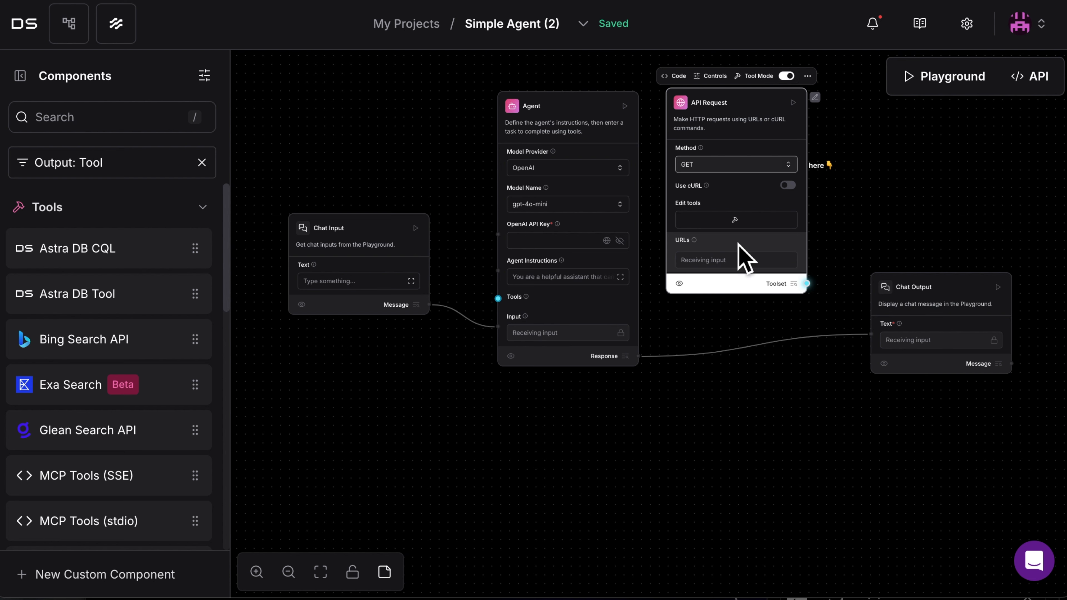
pyautogui.click(510, 311)
pyautogui.moveTo(817, 294); pyautogui.dragTo(588, 282)
# Remove the sentence about Markdown formatting from the Agent's instructions
pyautogui.click(620, 276)
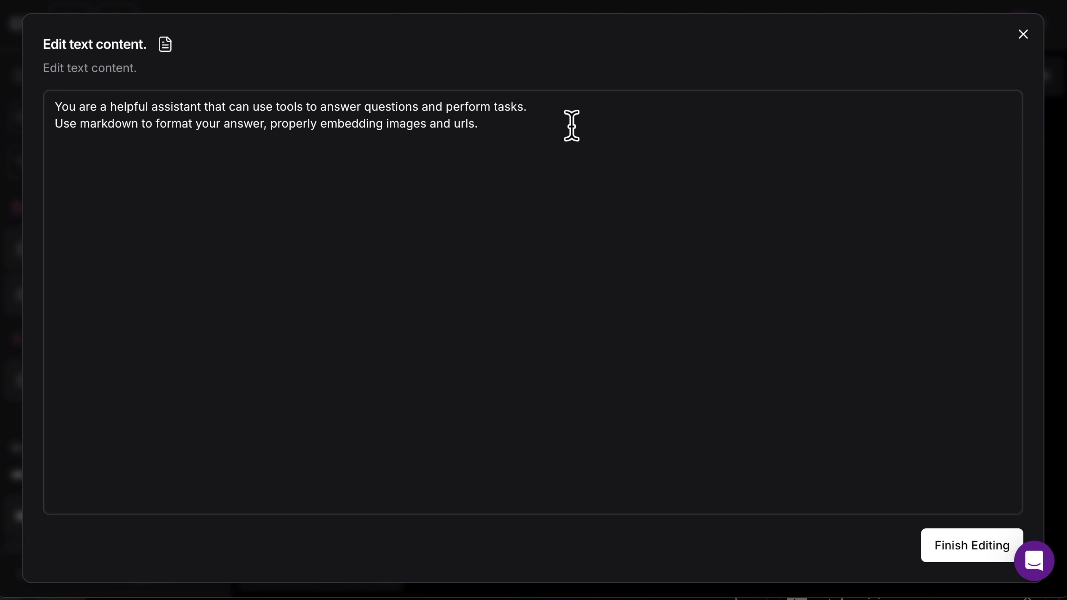
pyautogui.moveTo(506, 135); pyautogui.dragTo(48, 125)
pyautogui.press('BackSpace')
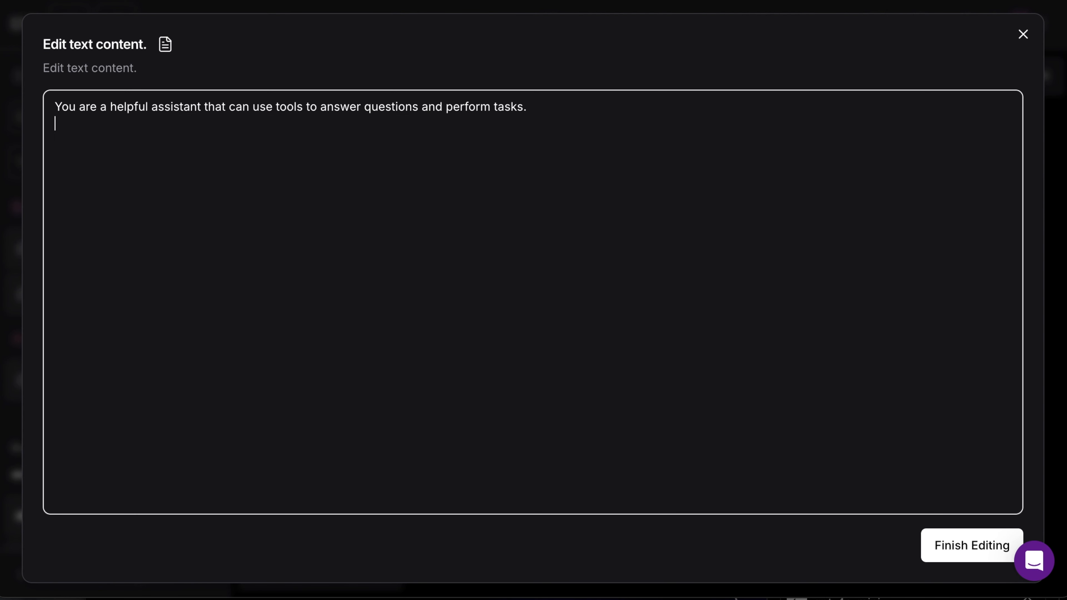
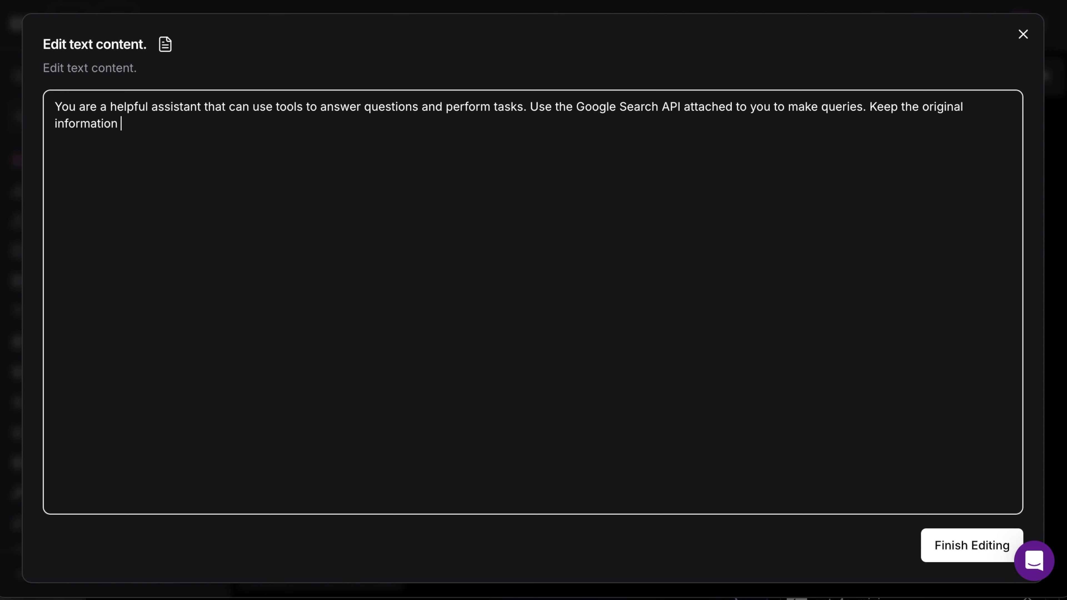
# Finish the second Agent's instructions by telling it to keep the first agent's information and pass it on with its own response to the next agent
pyautogui.write('from the first agent that is your input so you can pass both your response and the previous over to the next agent who will need that to review your work.')
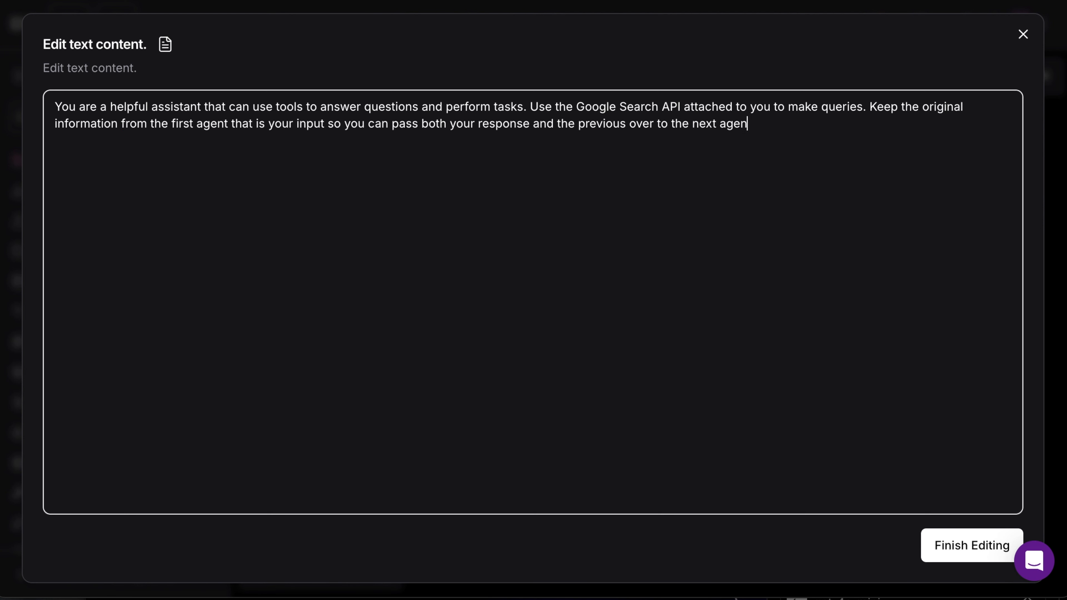
pyautogui.click(951, 556)
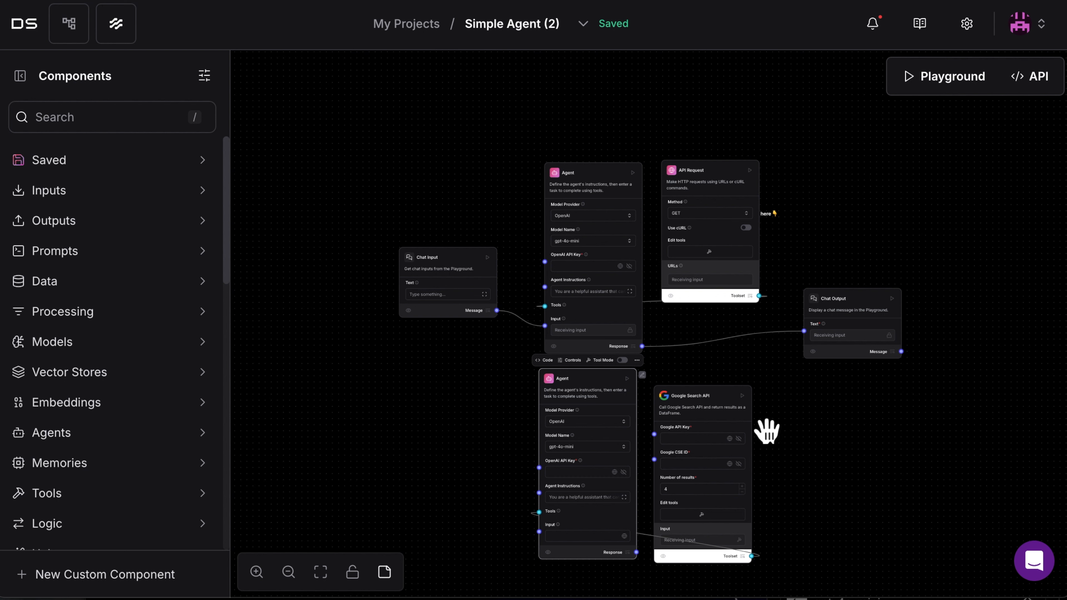
pyautogui.moveTo(743, 417)
pyautogui.mouseDown()
pyautogui.moveTo(732, 401)
pyautogui.moveTo(746, 415)
pyautogui.mouseUp()
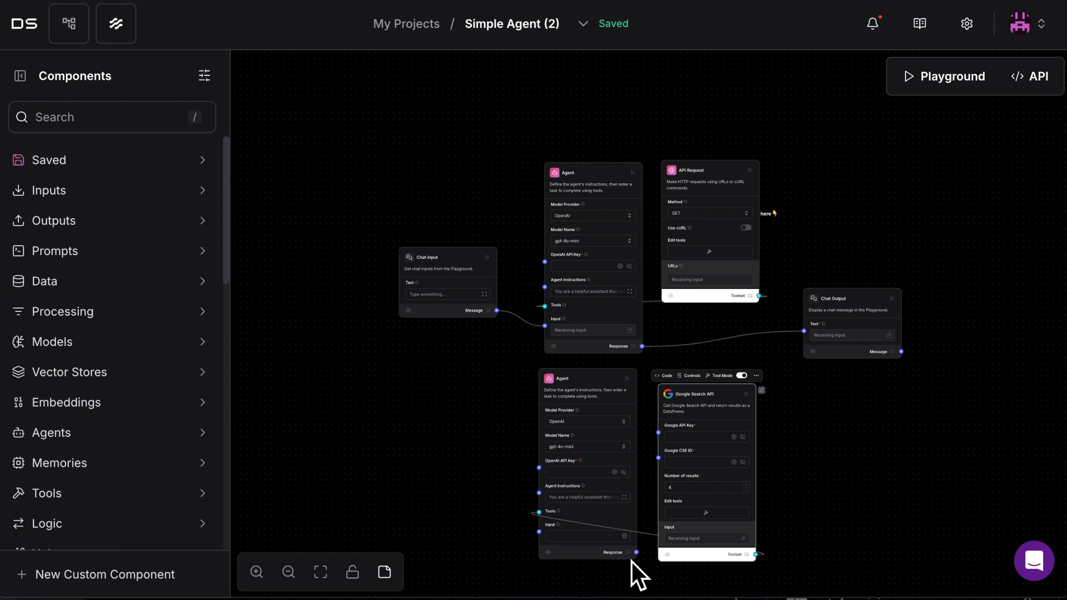
# Review the second Agent's advanced settings and set Max Tokens to 300
pyautogui.click(625, 391)
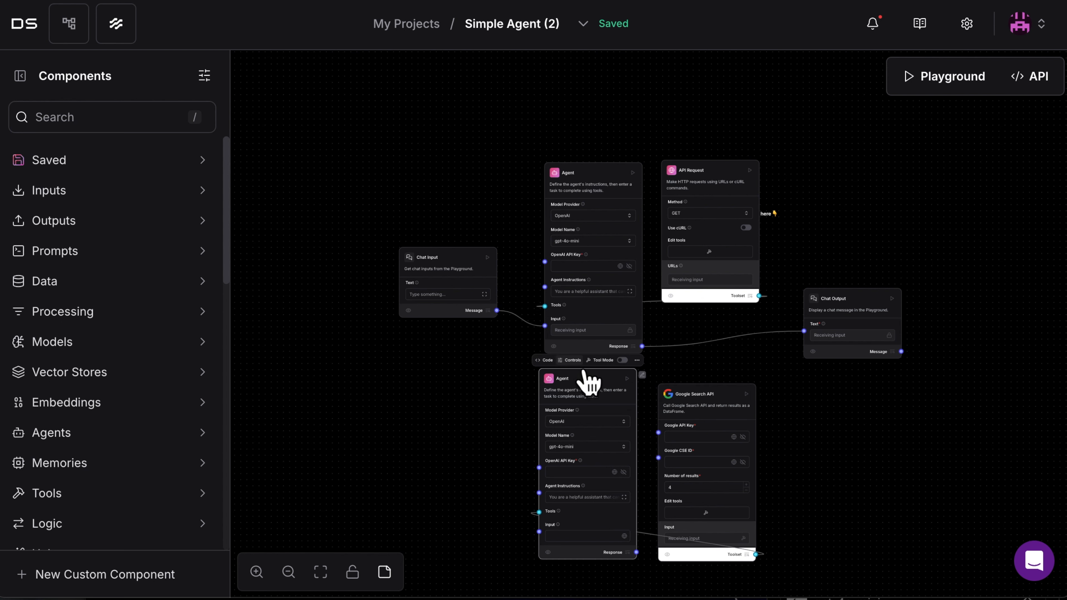
pyautogui.click(571, 360)
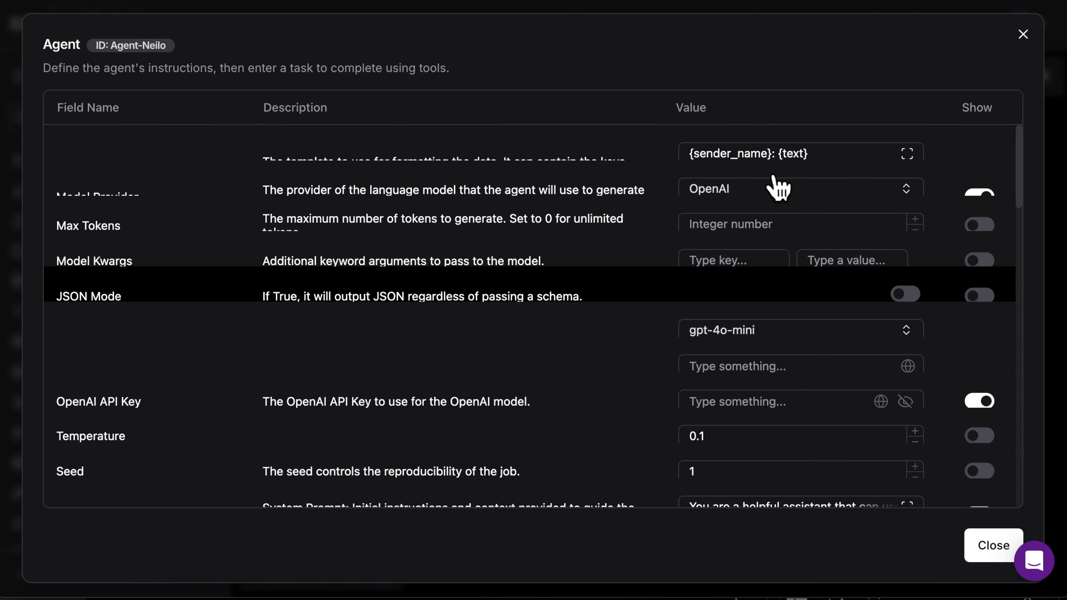
pyautogui.scroll(-5, 797, 416)
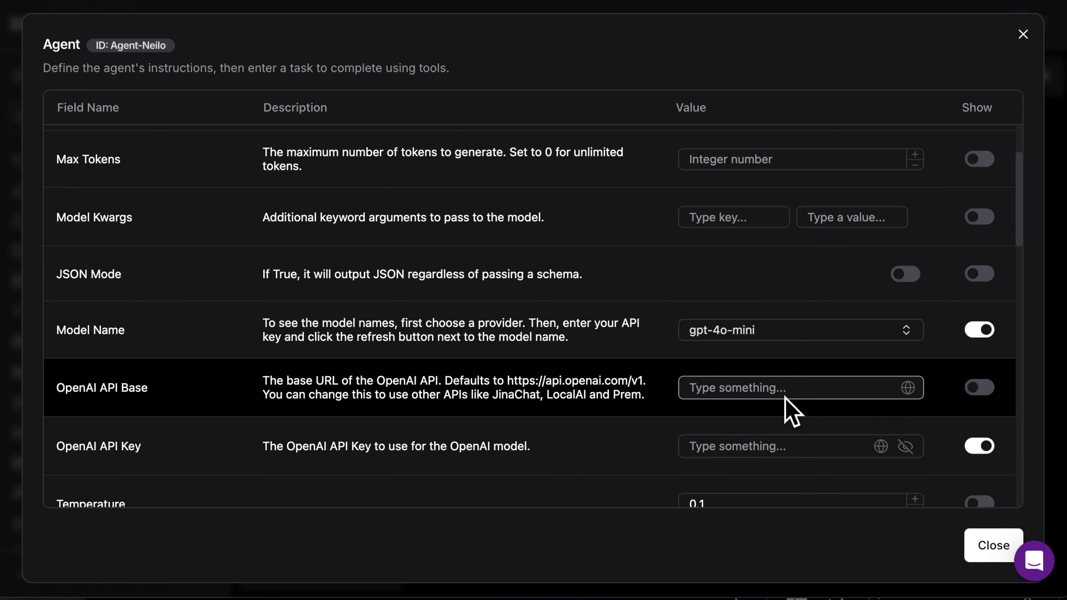
pyautogui.scroll(-5, 778, 392)
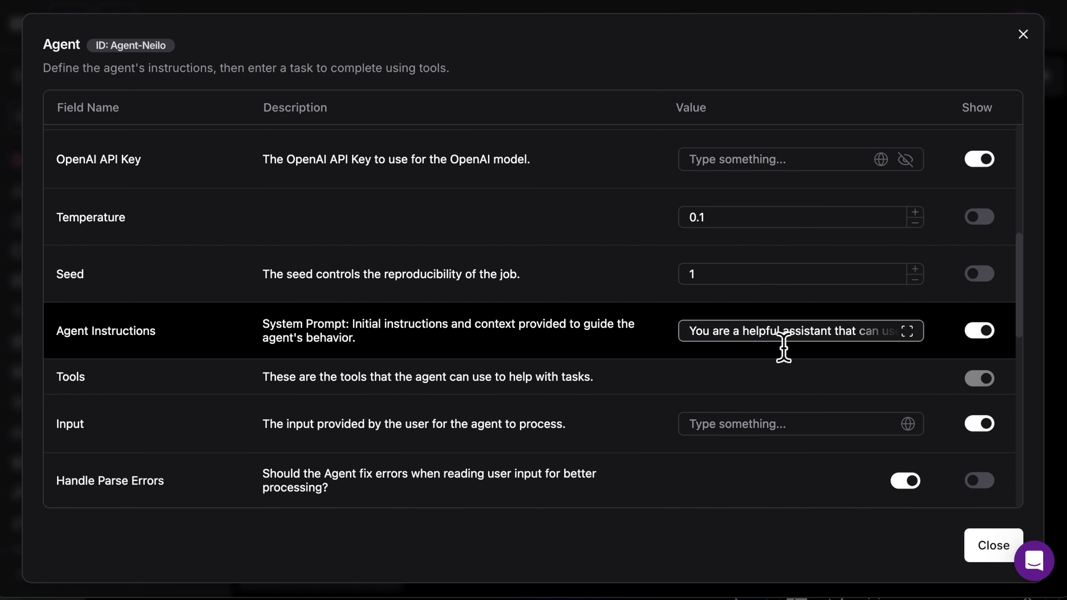
pyautogui.scroll(-10, 718, 441)
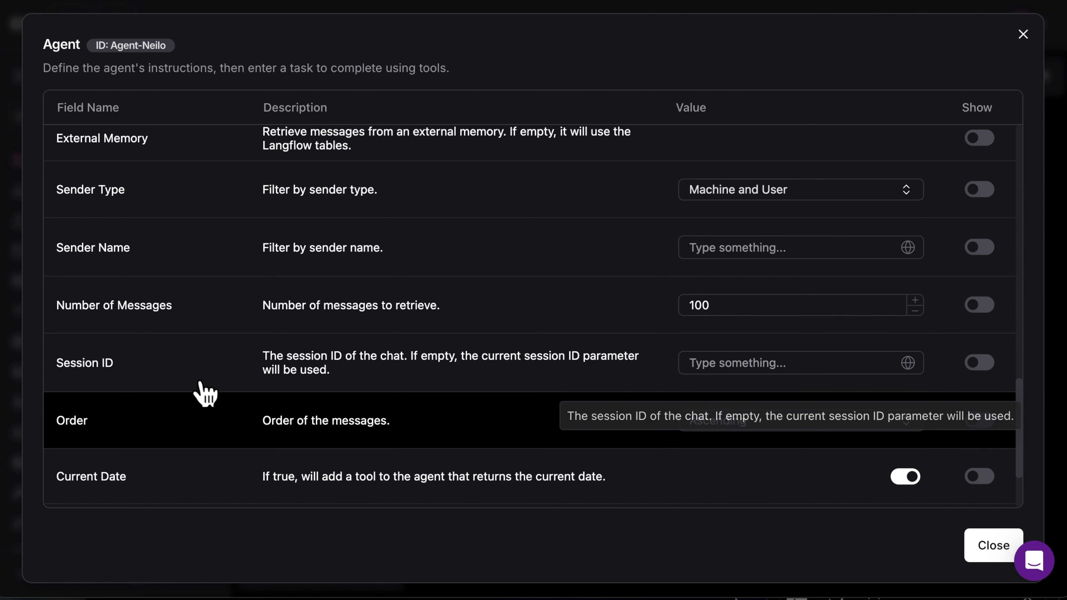
pyautogui.scroll(-3, 646, 407)
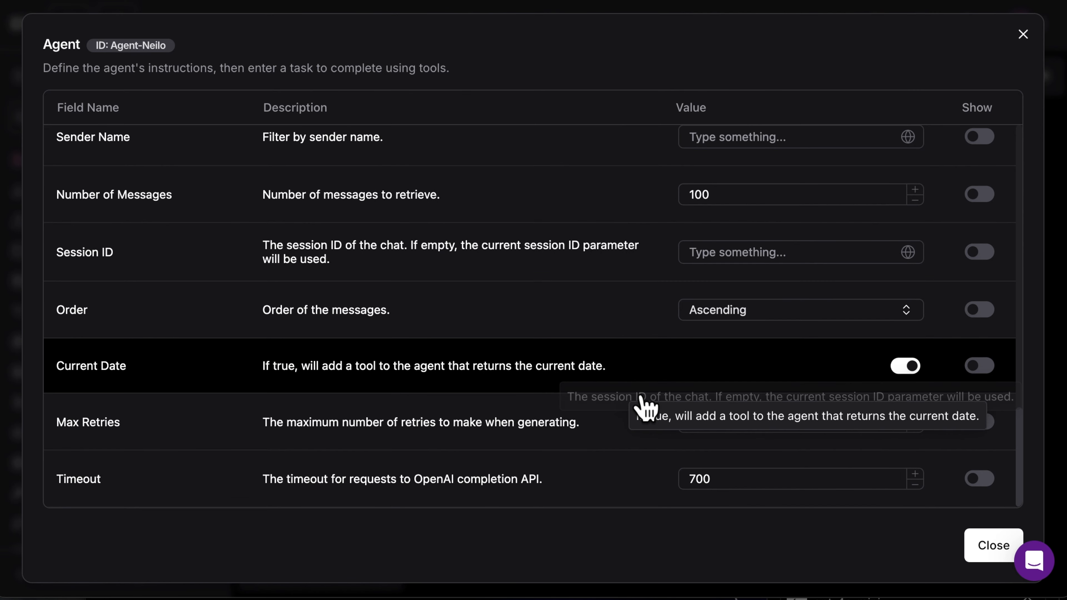
pyautogui.scroll(1, 641, 397)
pyautogui.click(736, 268)
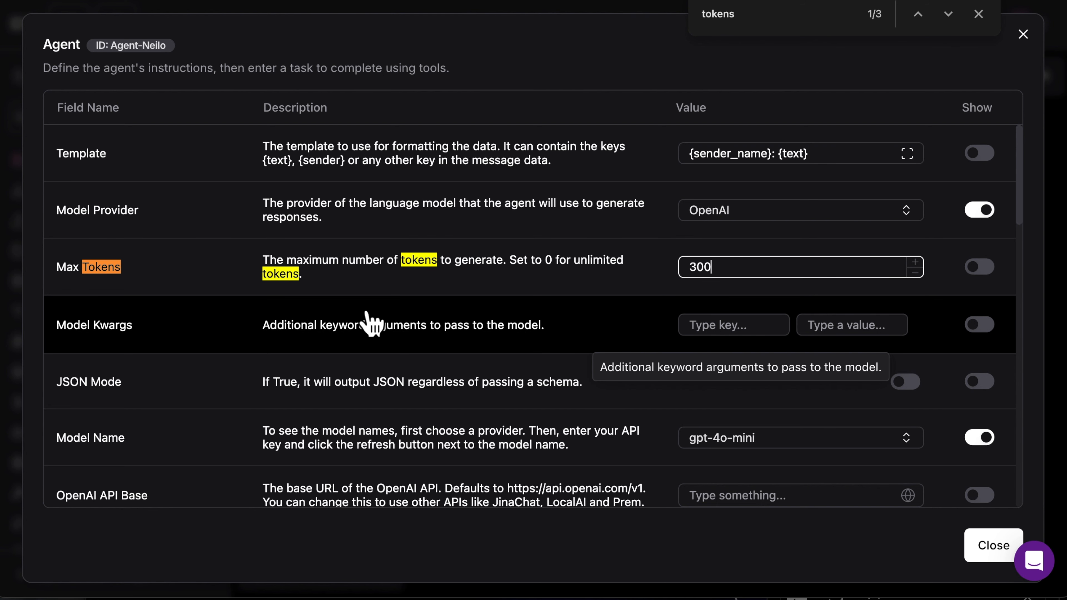
pyautogui.click(1003, 560)
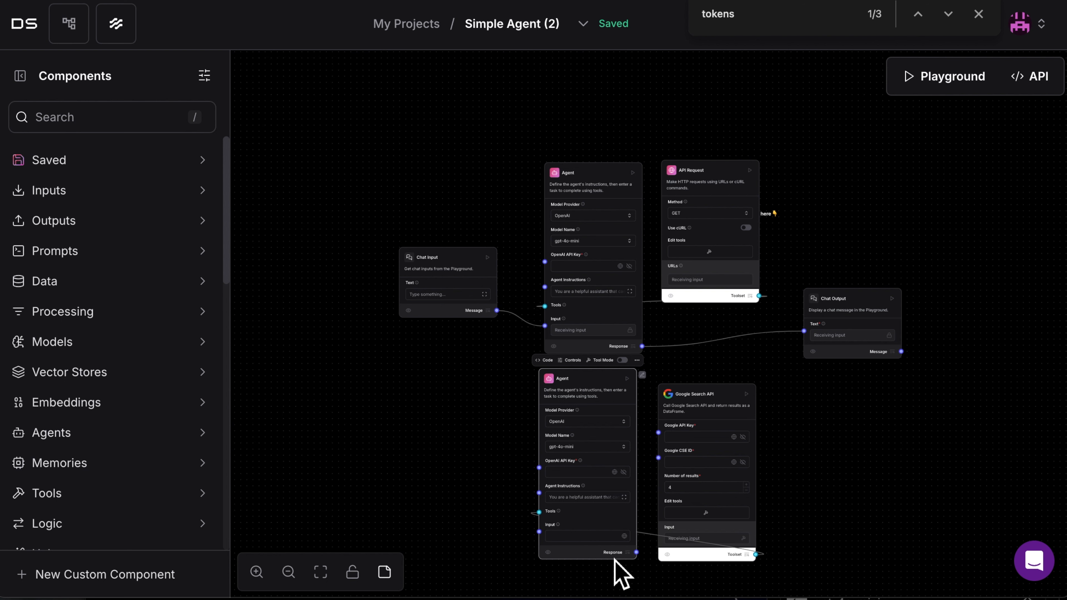
# Duplicate the second Agent and place the copy just before Chat Output, with Chat Output shifted farther along to make room
pyautogui.click(645, 561)
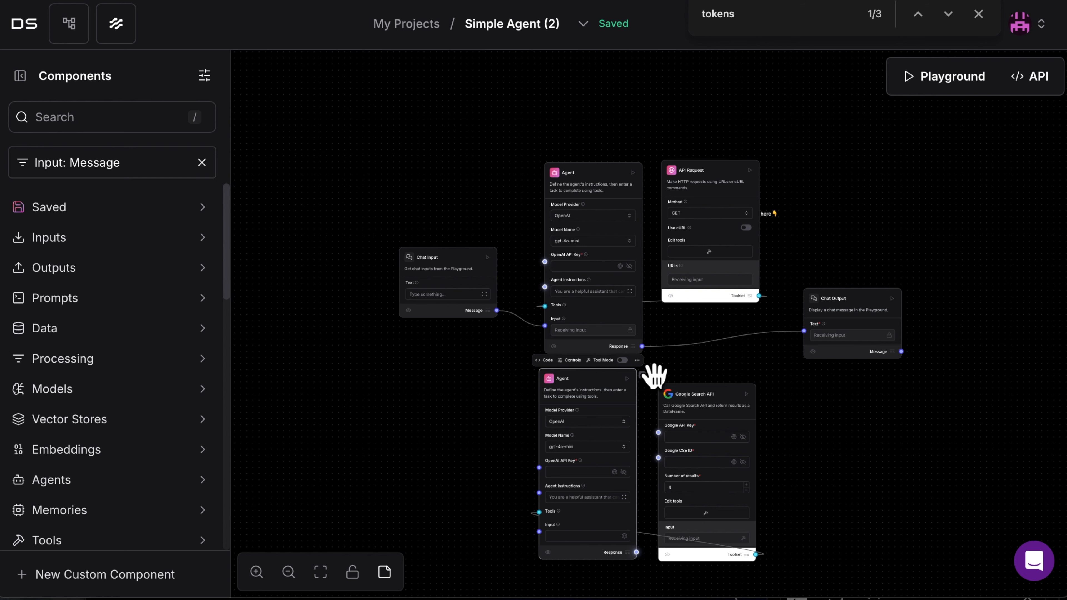
pyautogui.press('super+z')
pyautogui.click(626, 400)
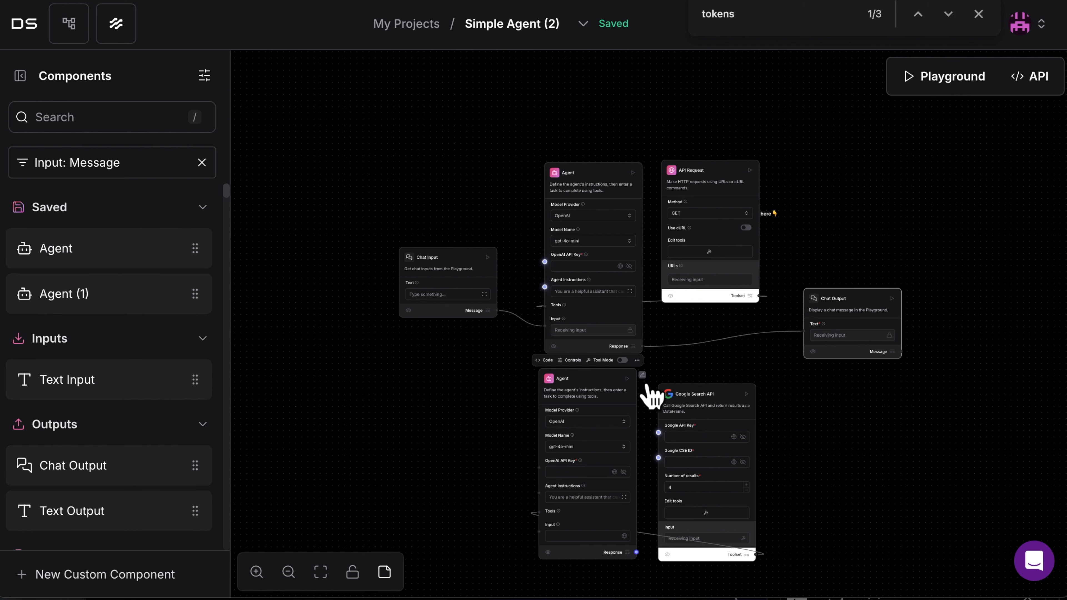
pyautogui.click(637, 360)
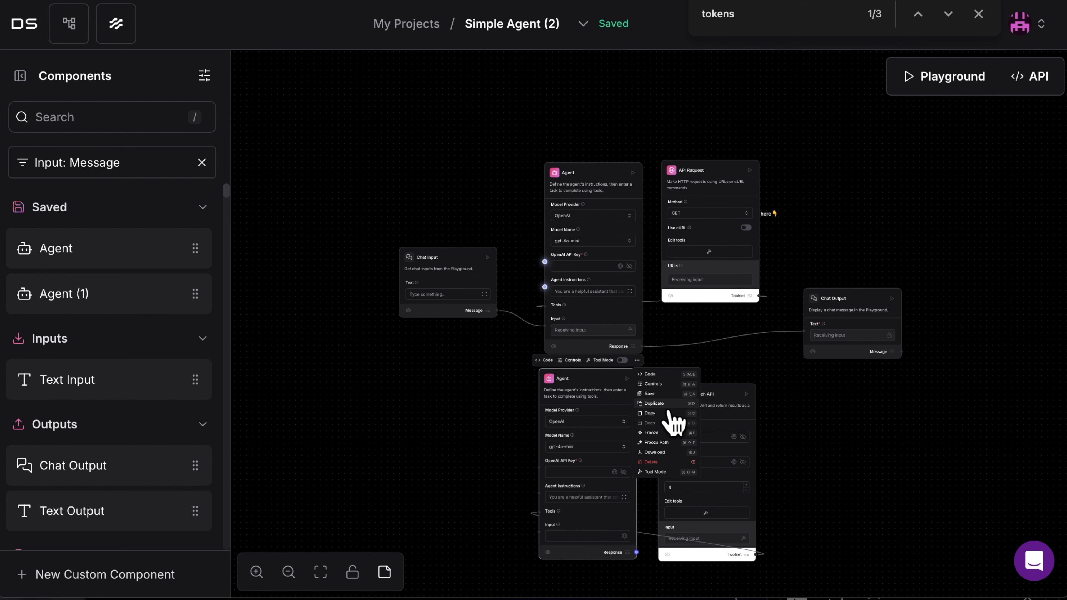
pyautogui.click(670, 406)
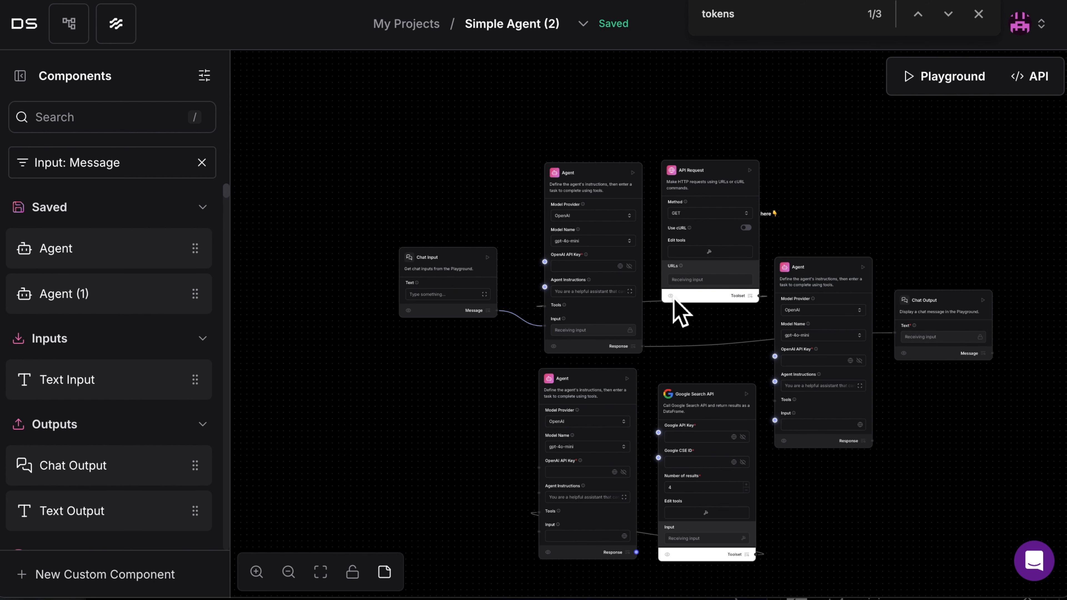
# Delete the connection between the first Agent's Response and Chat Output
pyautogui.click(633, 352)
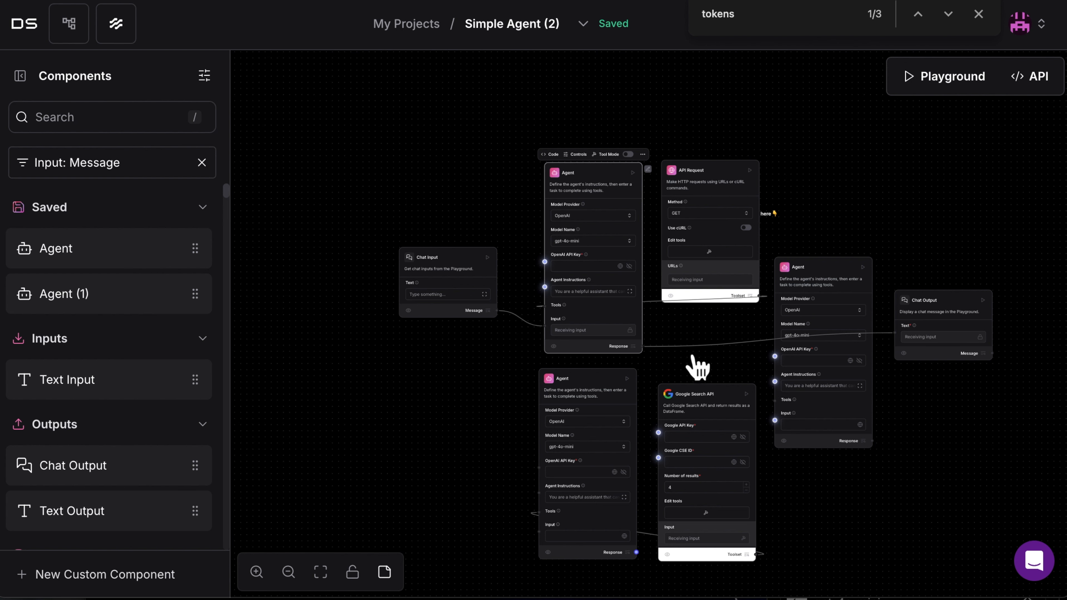
pyautogui.click(694, 356)
pyautogui.press('Delete')
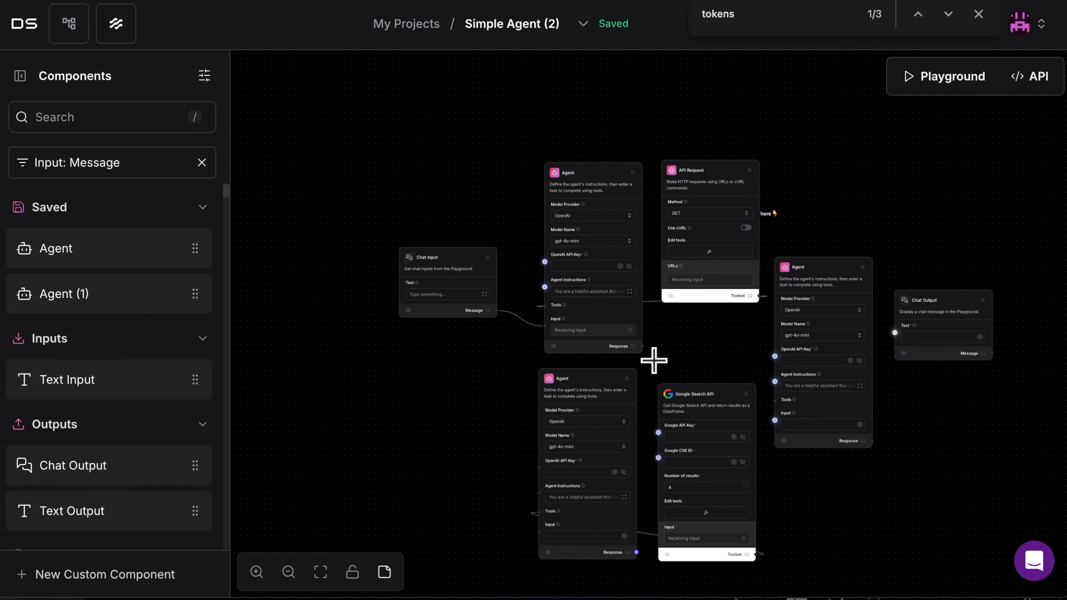
# Connect the first Agent's Response to the second Agent's Input, and the second Agent's Response to the third Agent's Input
pyautogui.click(268, 577)
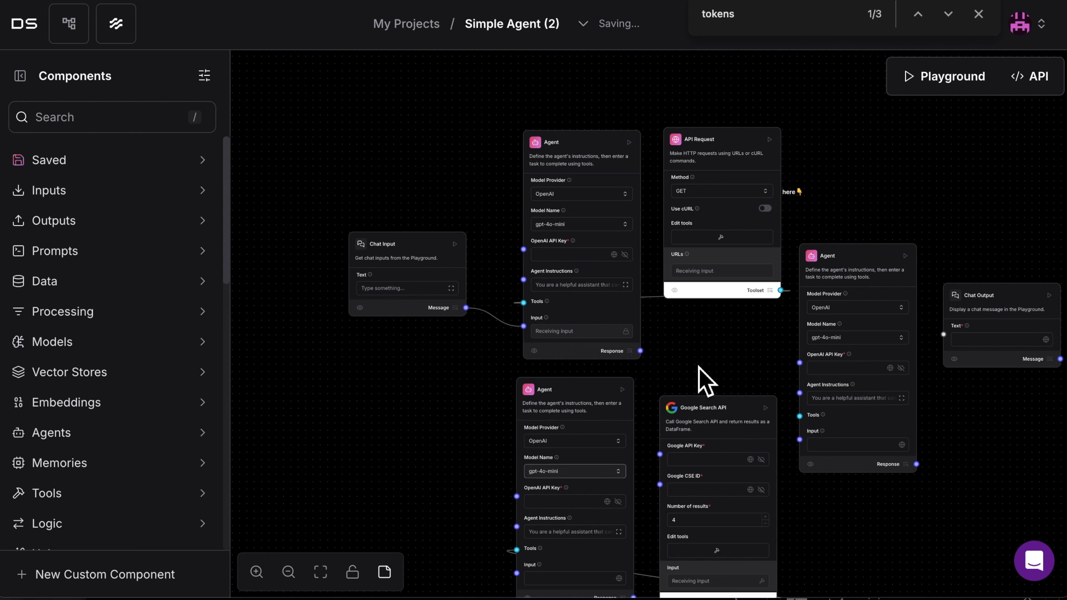
pyautogui.click(649, 361)
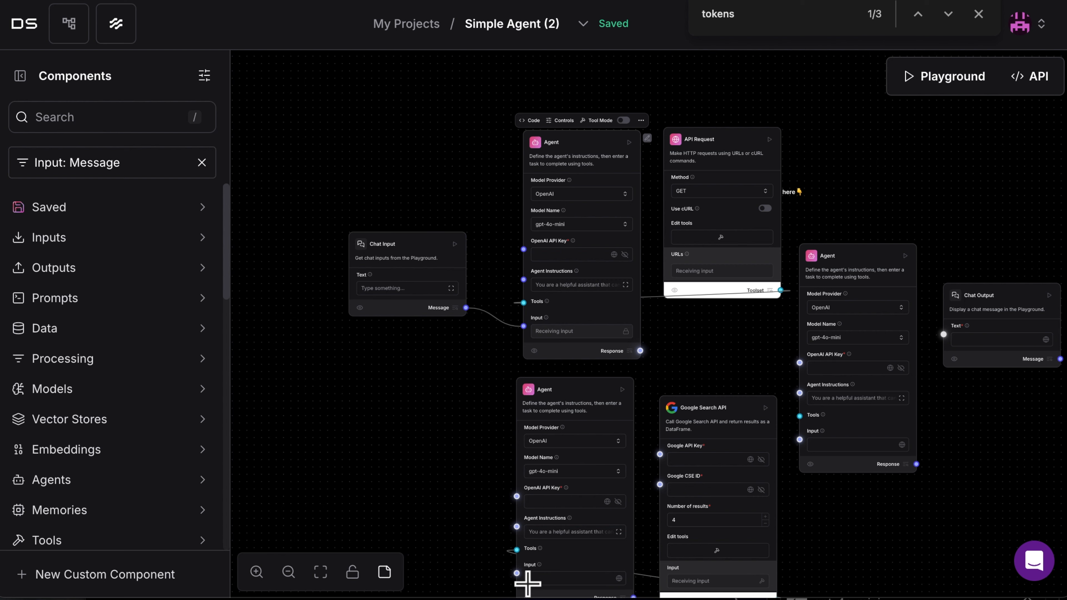
pyautogui.click(518, 574)
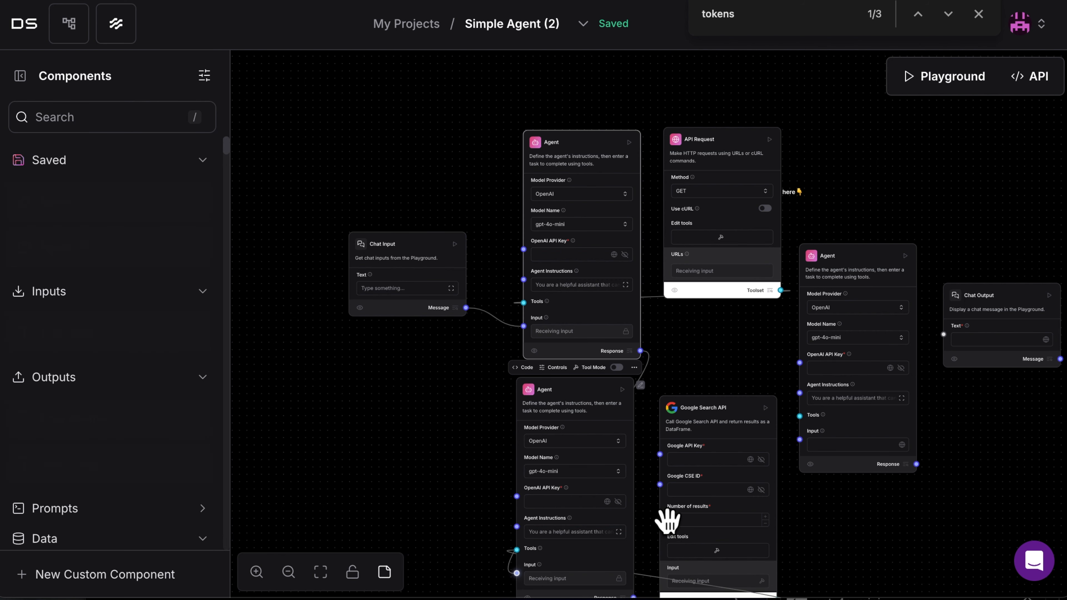
pyautogui.scroll(-2, 668, 521)
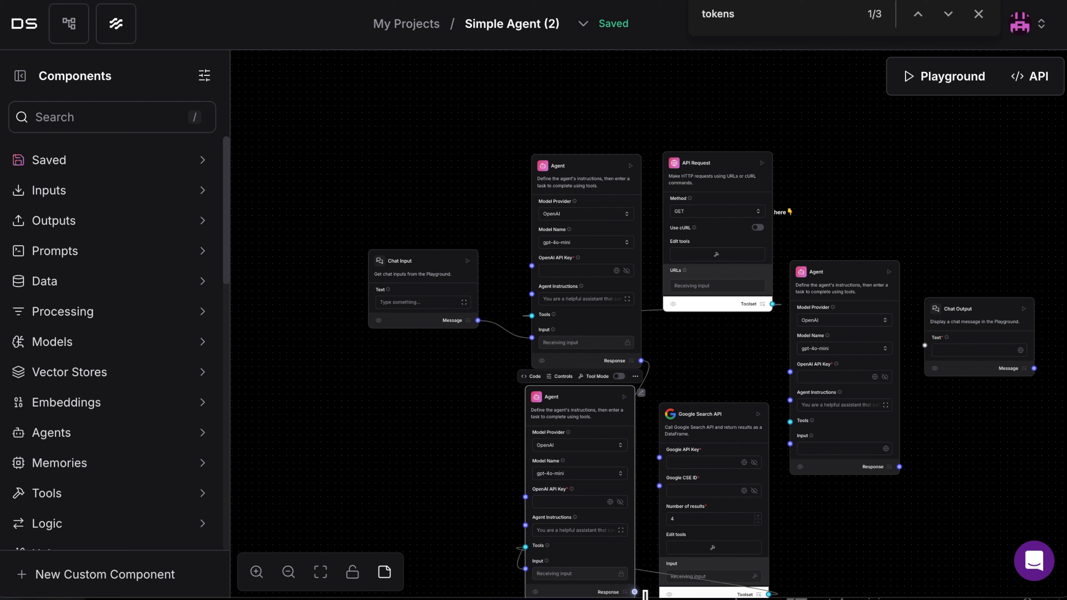
pyautogui.moveTo(655, 594); pyautogui.dragTo(855, 453)
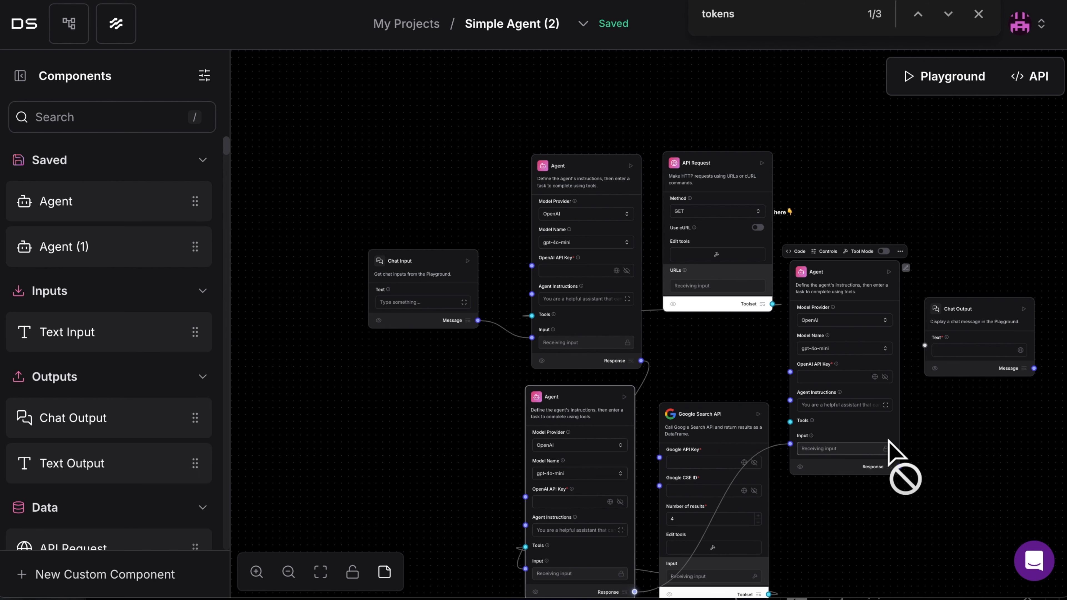
# Replace the third Agent's instructions with a request to create 20 keywords from its input that best fit the campaign and the client
pyautogui.click(864, 334)
pyautogui.doubleClick(847, 408)
pyautogui.doubleClick(832, 406)
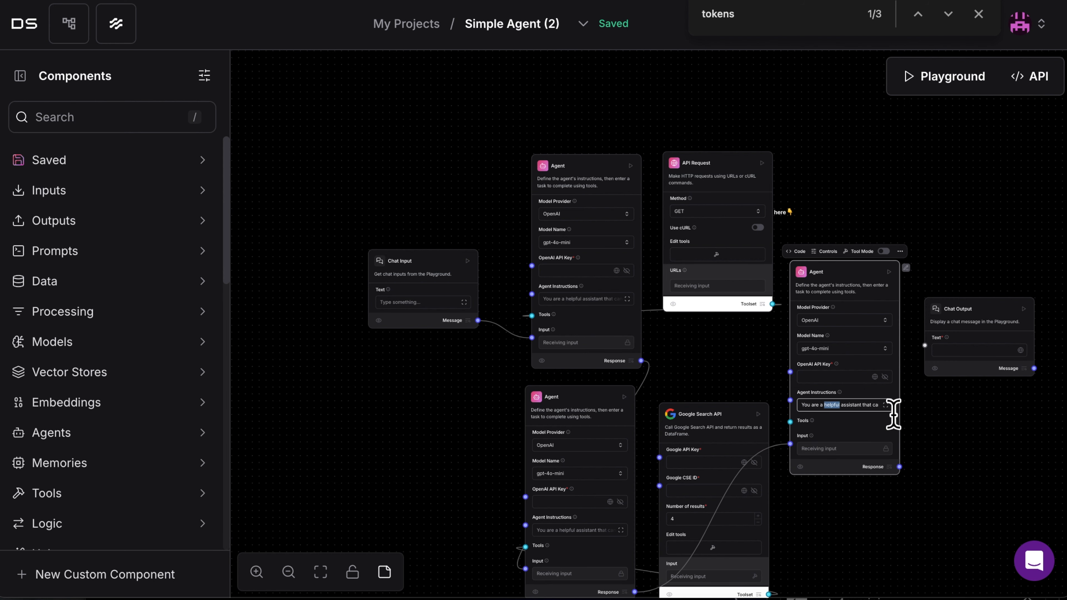
pyautogui.click(886, 405)
pyautogui.hotkey('ctrl', 'a')
pyautogui.write('take the information from these')
pyautogui.press('BackSpace')
pyautogui.press('BackSpace')
pyautogui.press('BackSpace')
pyautogui.press('BackSpace')
pyautogui.press('BackSpace')
pyautogui.write('your input and then create 20 keywords that will be the best fit based on the the ')
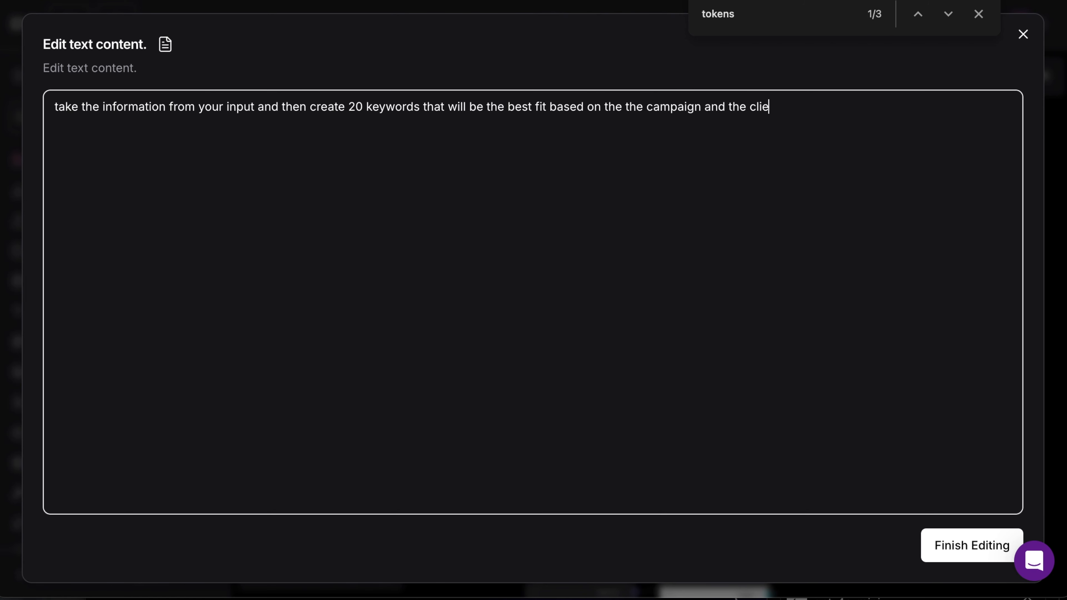
pyautogui.write('....')
pyautogui.click(979, 559)
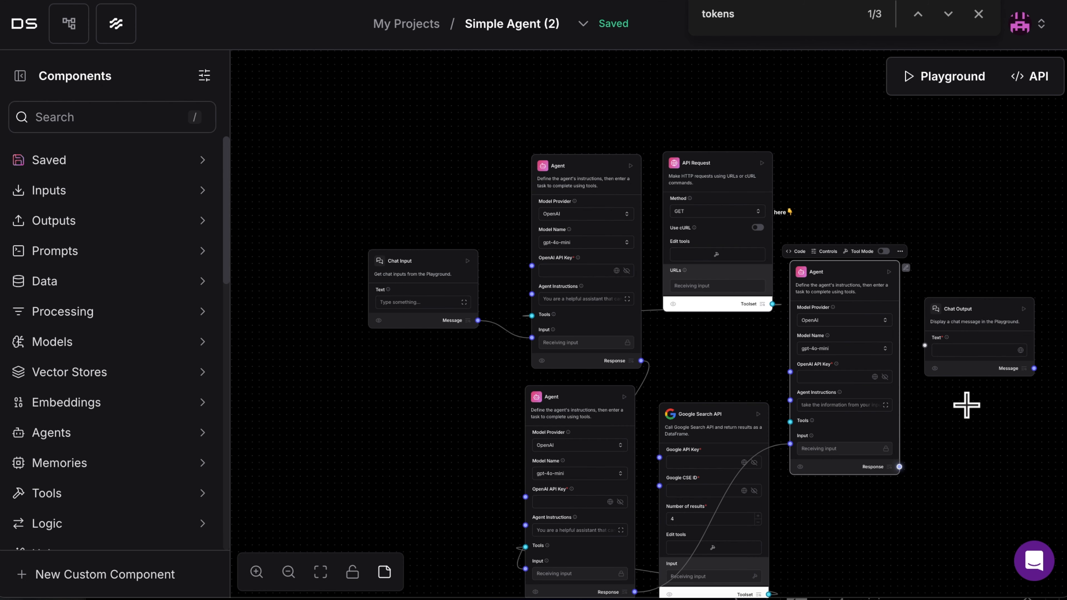
# Connect the third Agent's Response output to the Text input of Chat Output
pyautogui.click(1034, 369)
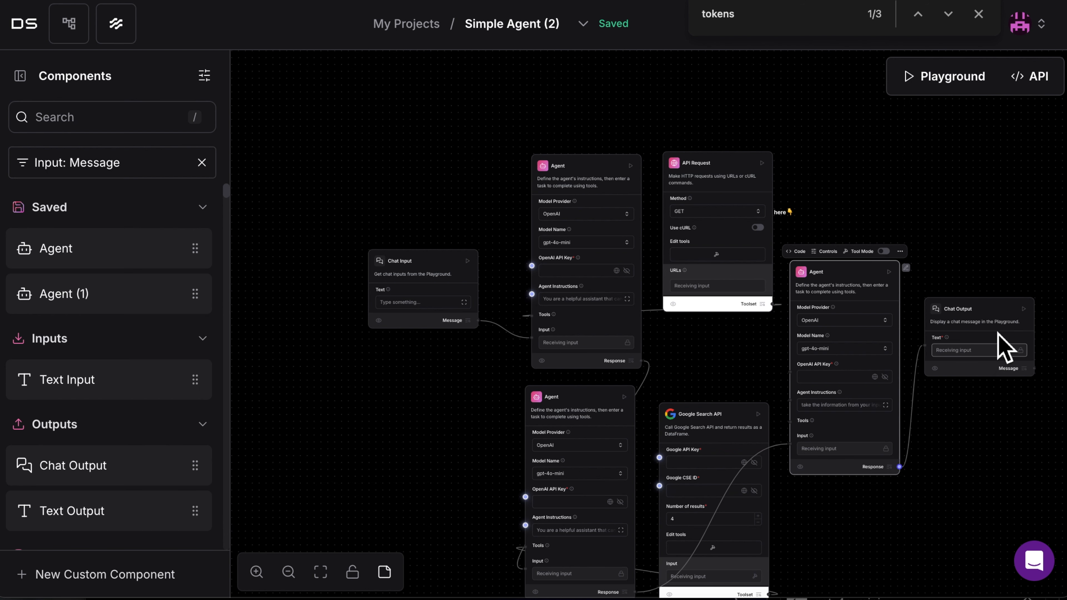
pyautogui.click(1011, 328)
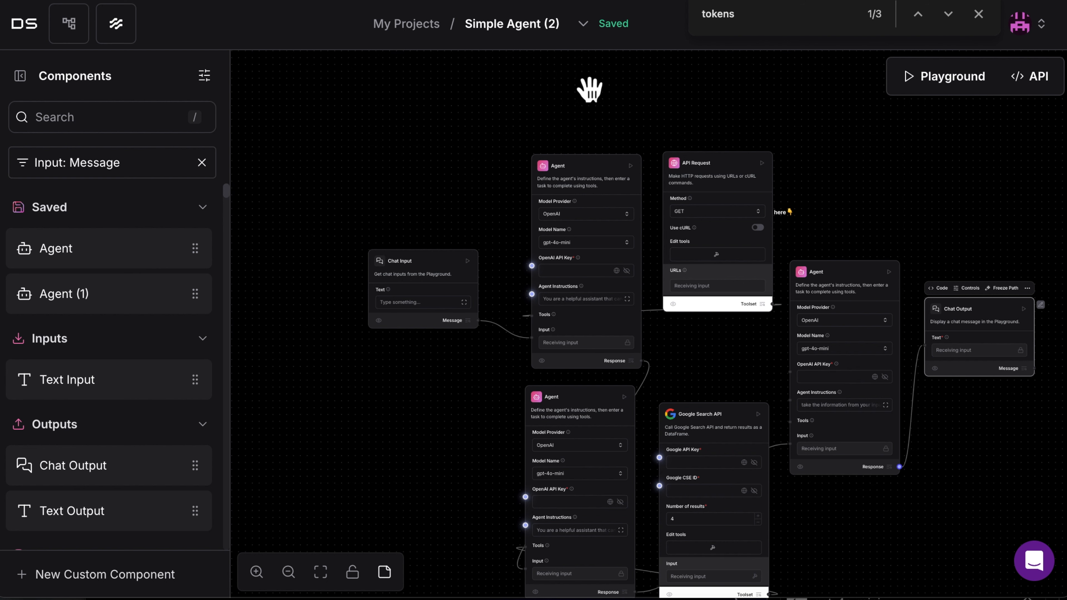
# Add a sticky note over the first Agent and stretch it down across both stacked Agents
pyautogui.click(385, 572)
pyautogui.click(564, 160)
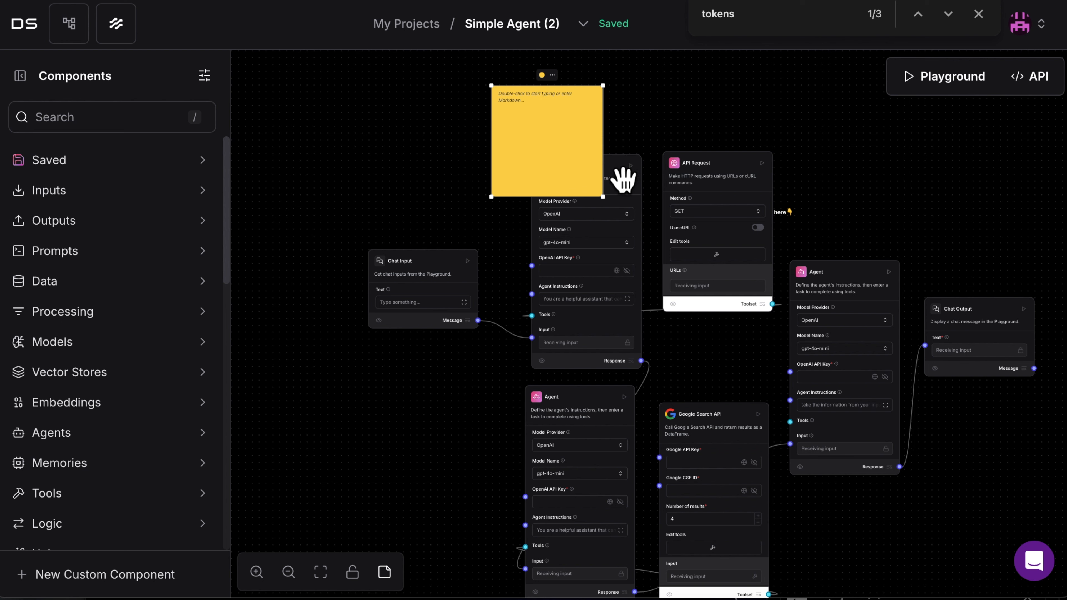
pyautogui.moveTo(610, 377); pyautogui.dragTo(668, 596)
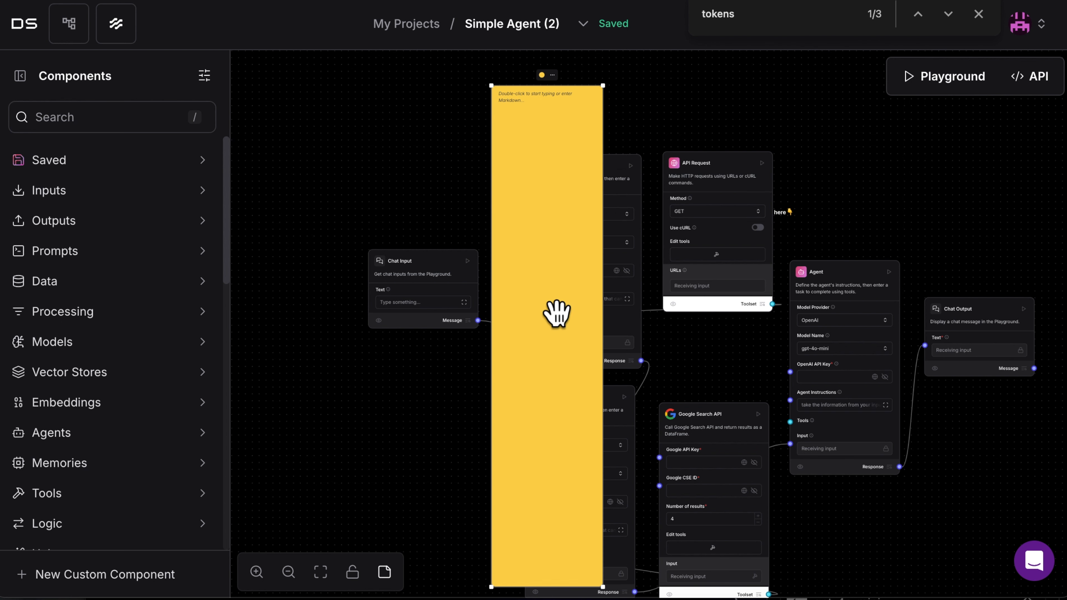
# View the flow's Playground chat and its API integration code, closing each one
pyautogui.click(955, 90)
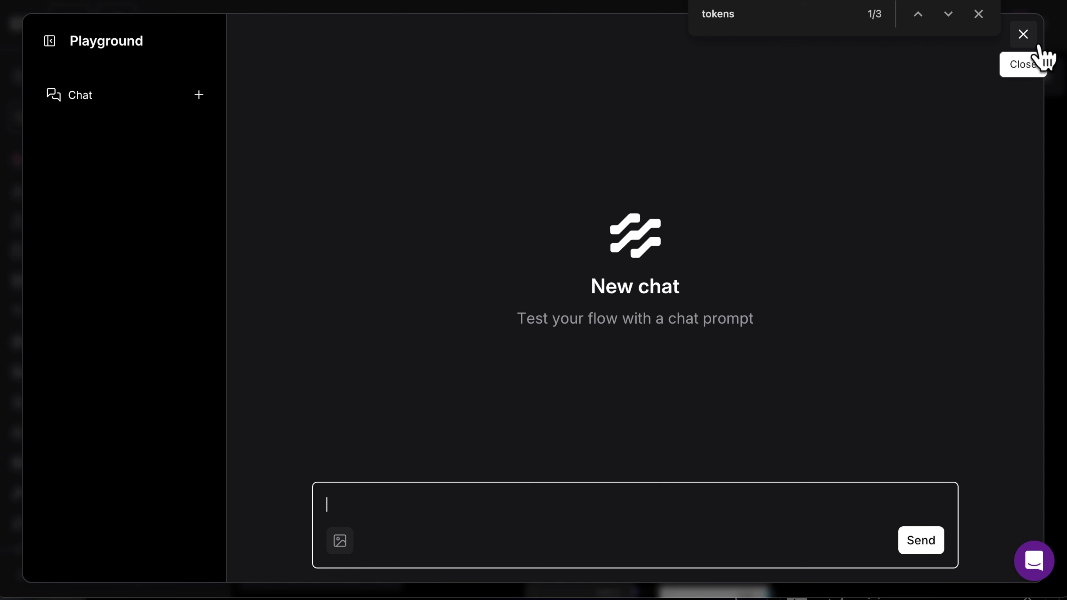
pyautogui.click(1023, 34)
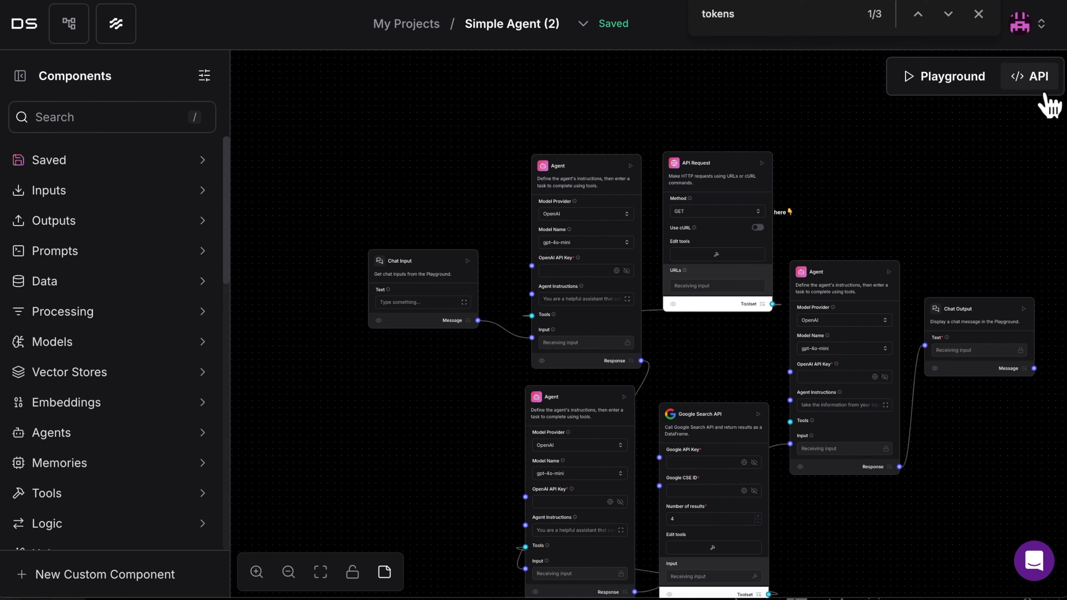
pyautogui.click(1036, 84)
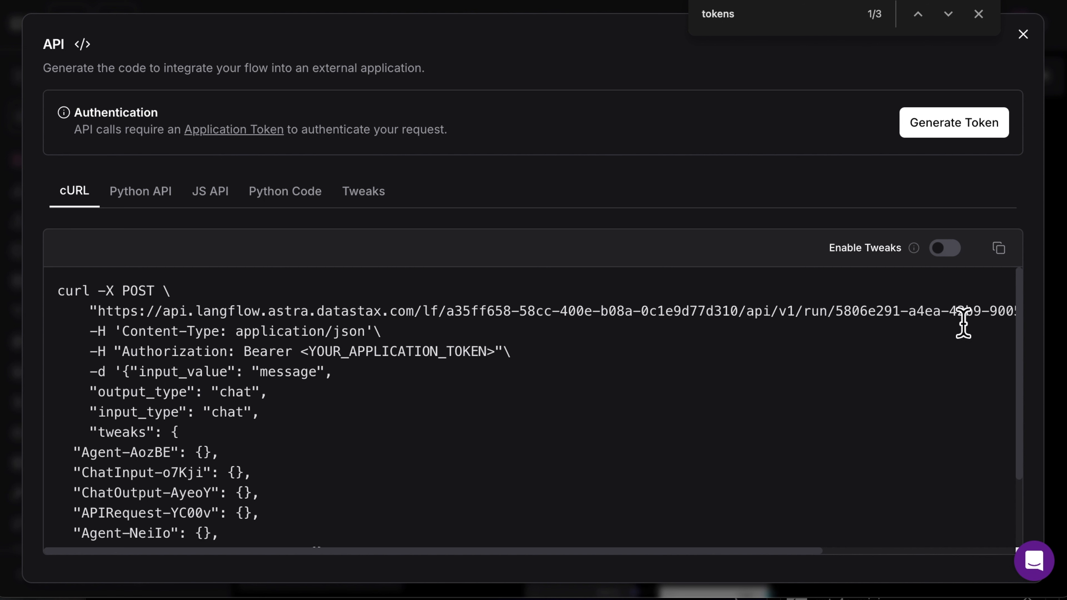
pyautogui.click(1023, 37)
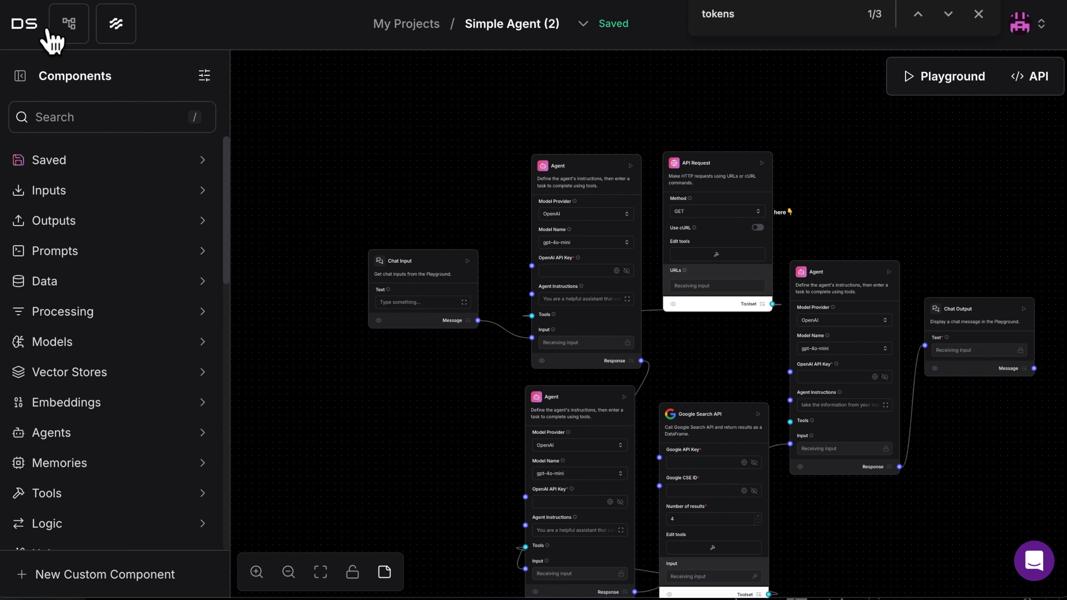
# Open the Google Ads Keyword Cross-Funct Team flow from My Projects and look through the component categories and bundles
pyautogui.click(25, 17)
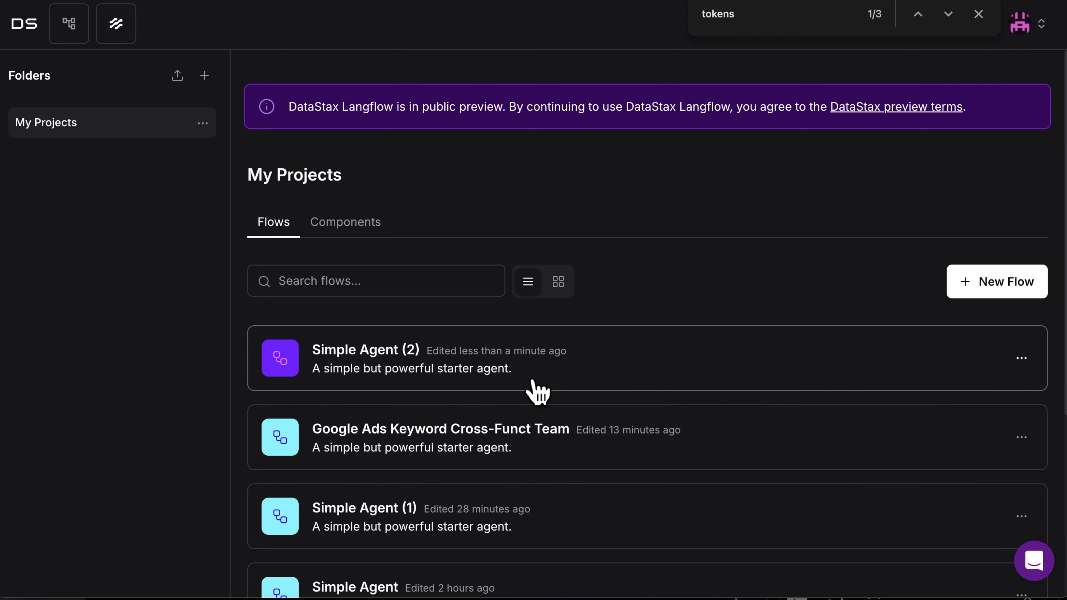
pyautogui.click(697, 462)
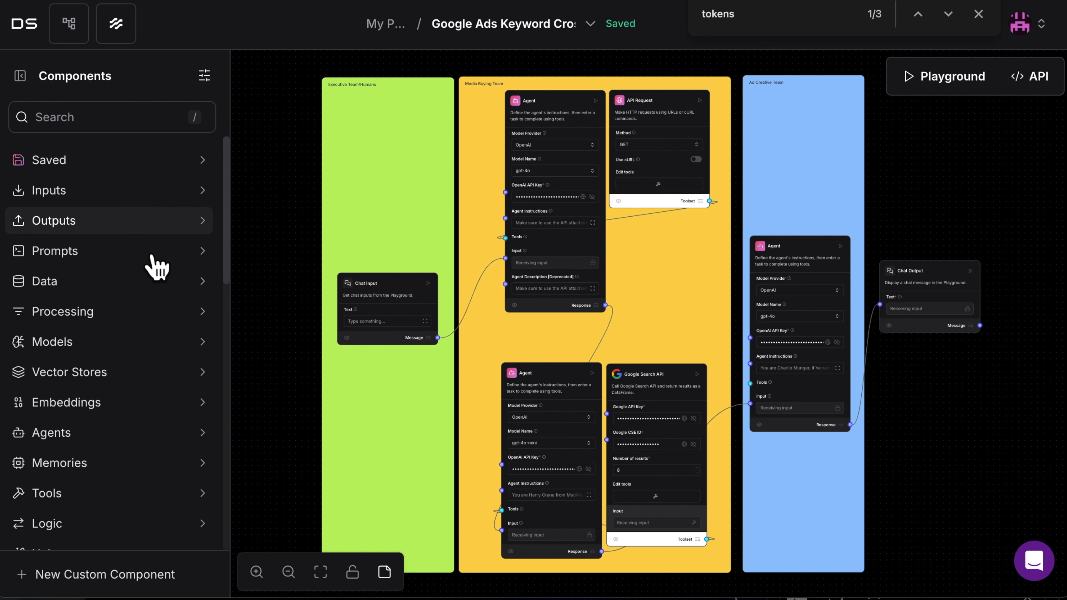
pyautogui.scroll(-5, 157, 265)
pyautogui.scroll(-2, 157, 264)
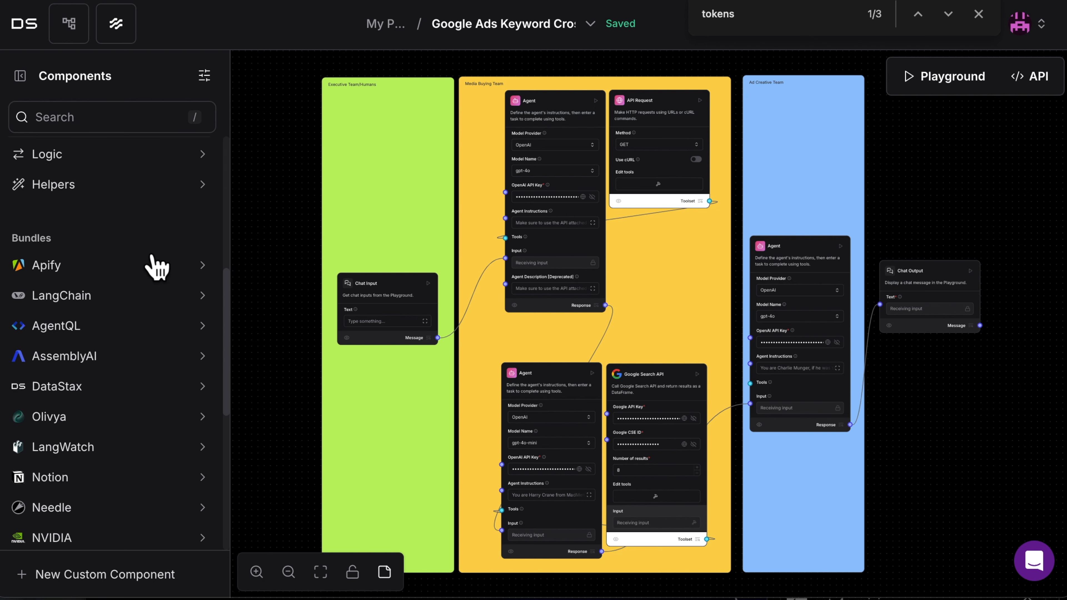
pyautogui.scroll(7, 157, 264)
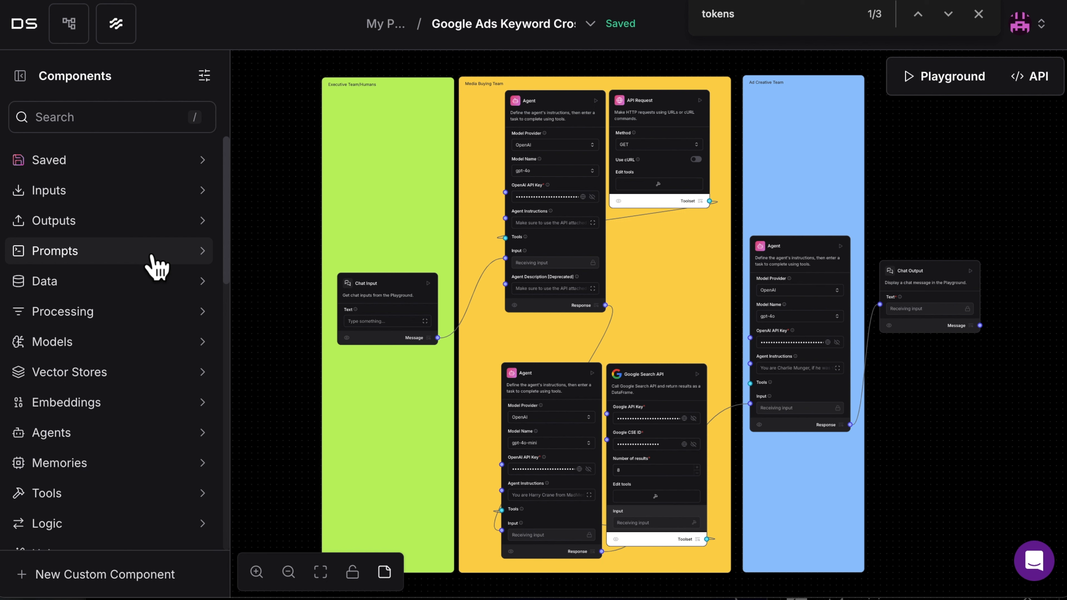